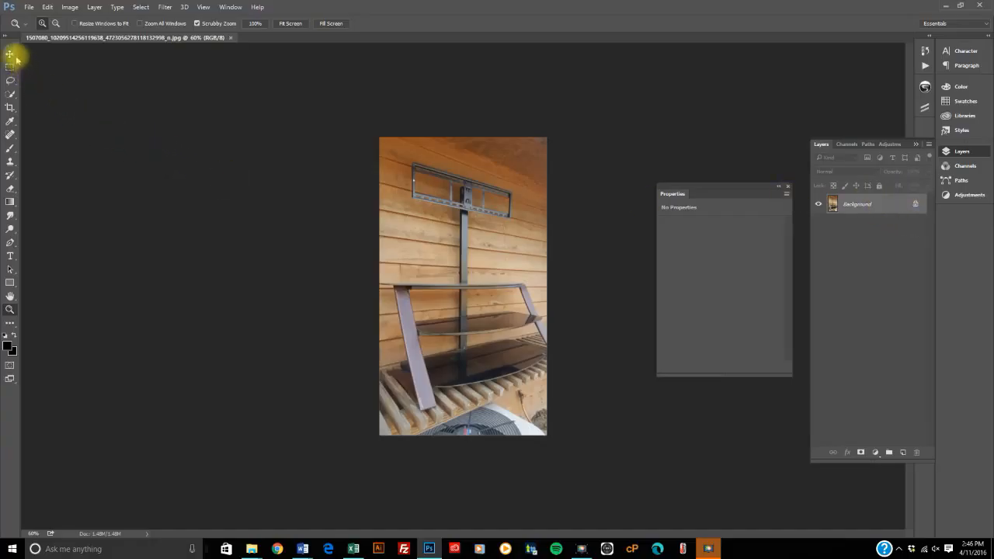
Step: Open the recent file Tickets1.psd and decline creating a library from it, with the prompt set not to show again
{"action": "left_click", "coordinate": [28, 7]}
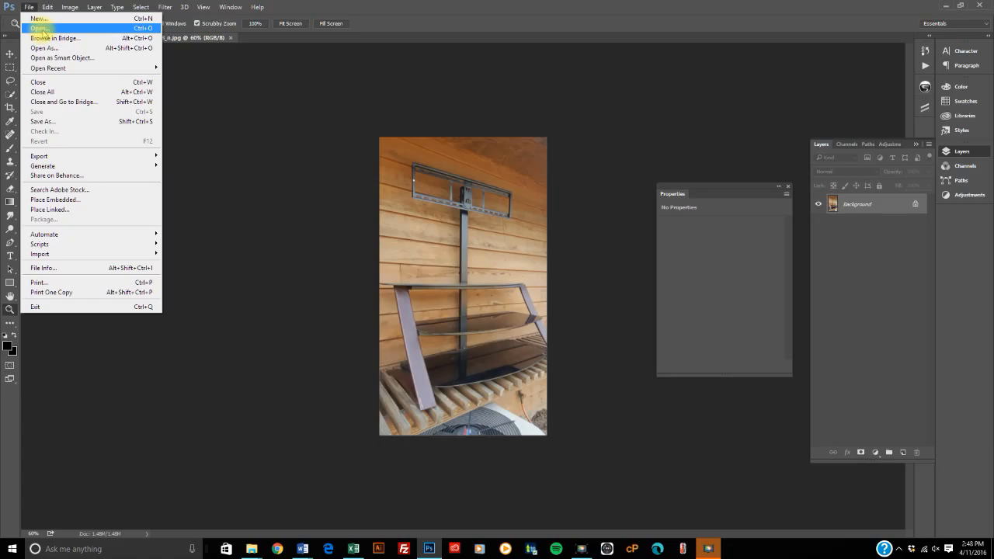
{"action": "mouse_move", "coordinate": [68, 67]}
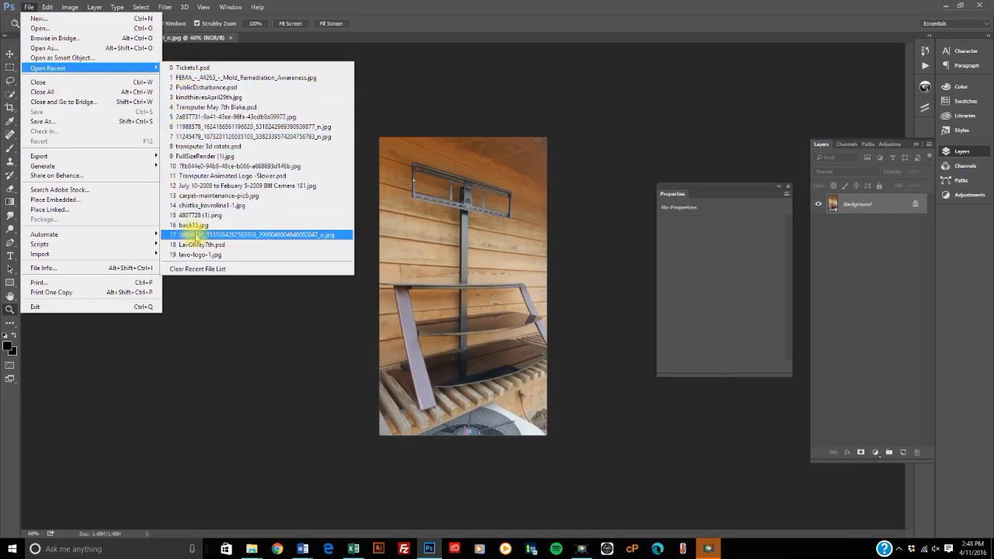
{"action": "left_click", "coordinate": [194, 68]}
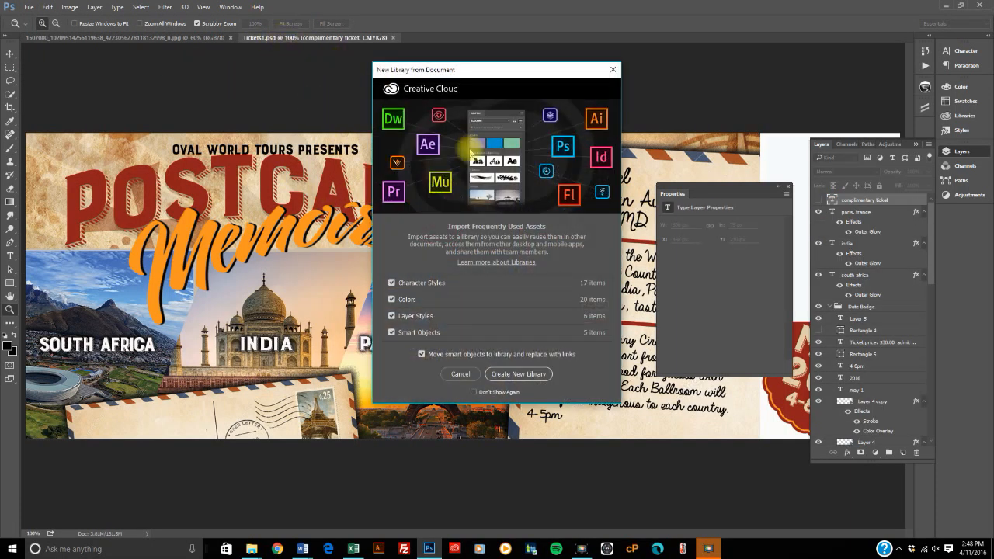
{"action": "left_click", "coordinate": [473, 392]}
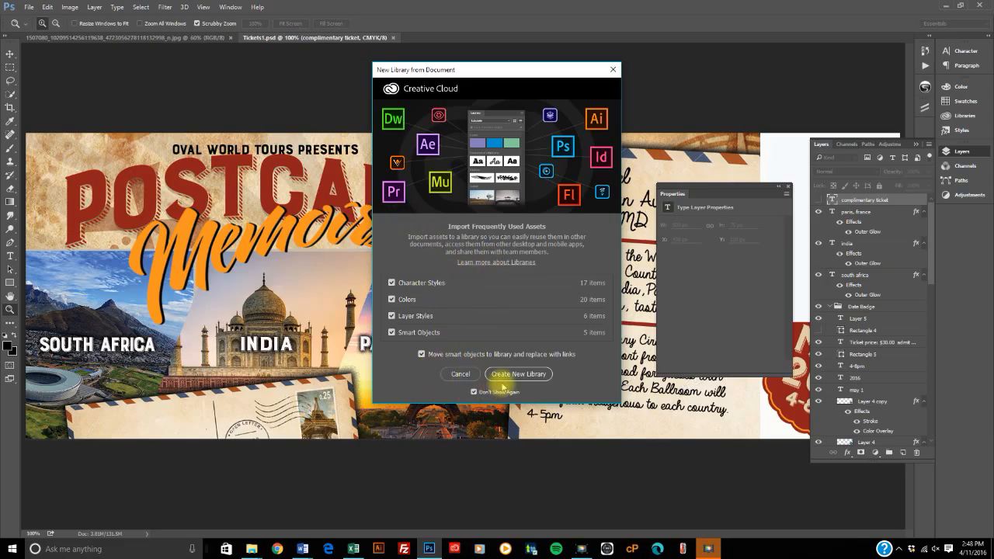
{"action": "left_click", "coordinate": [466, 375]}
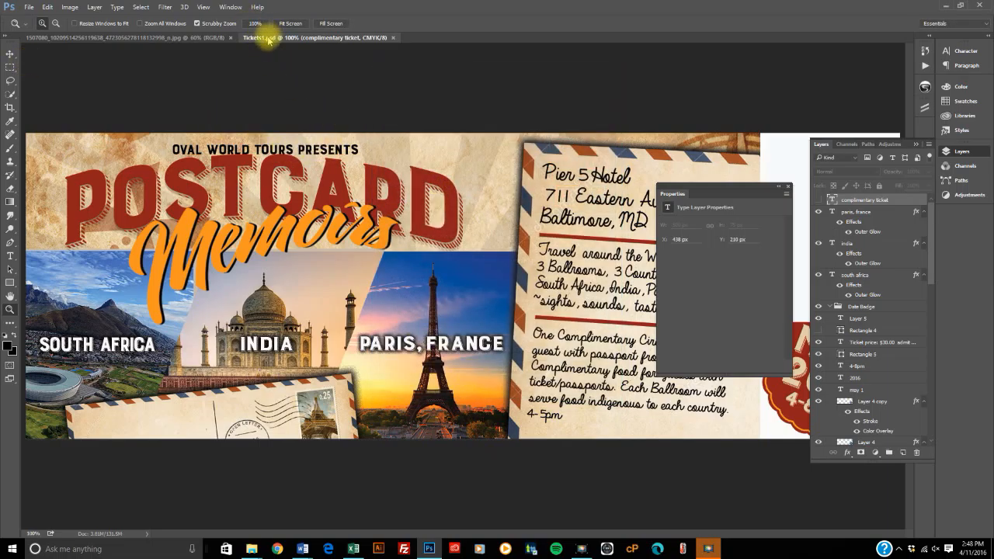
Step: Examine the file formats offered by Save As for the ticket document, then leave without saving
{"action": "left_click", "coordinate": [28, 8]}
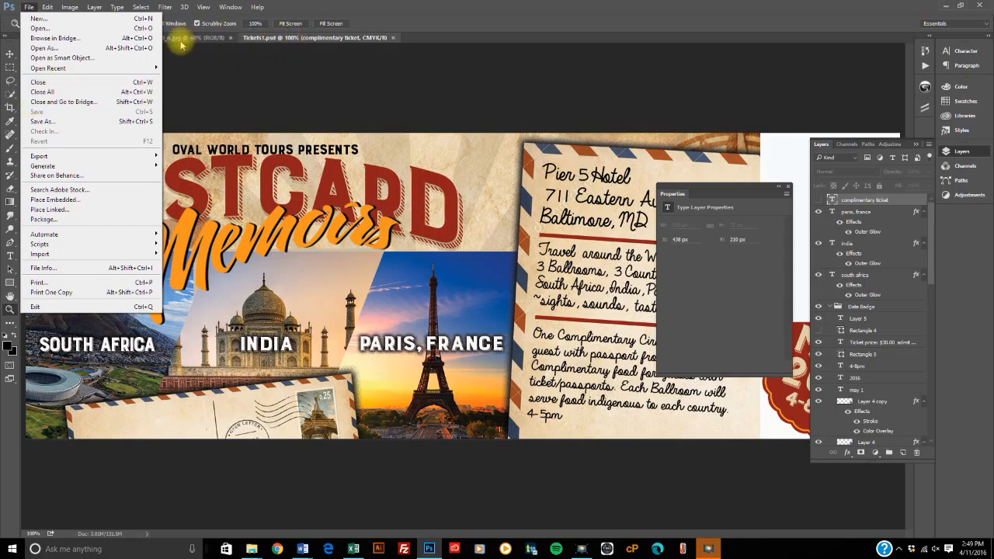
{"action": "left_click", "coordinate": [47, 122]}
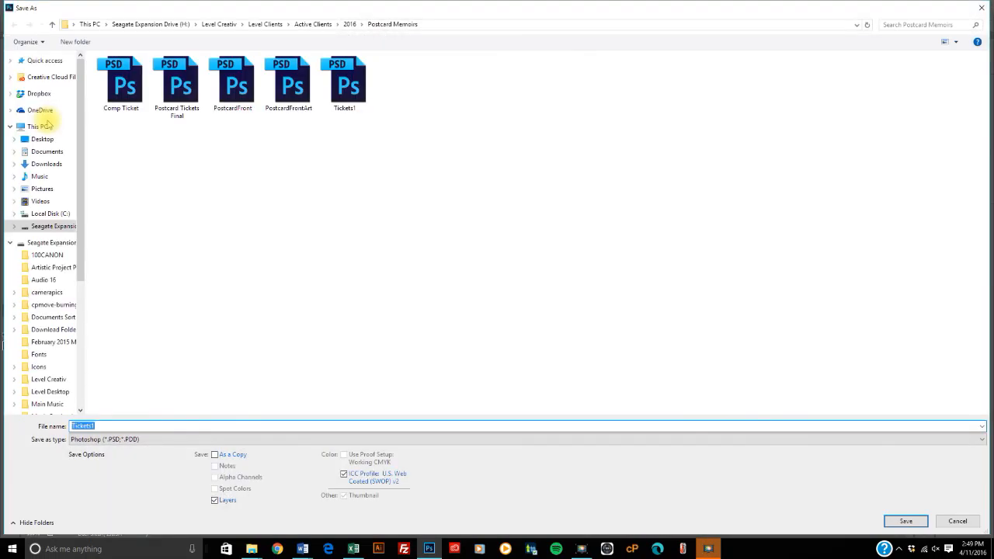
{"action": "left_click", "coordinate": [171, 439]}
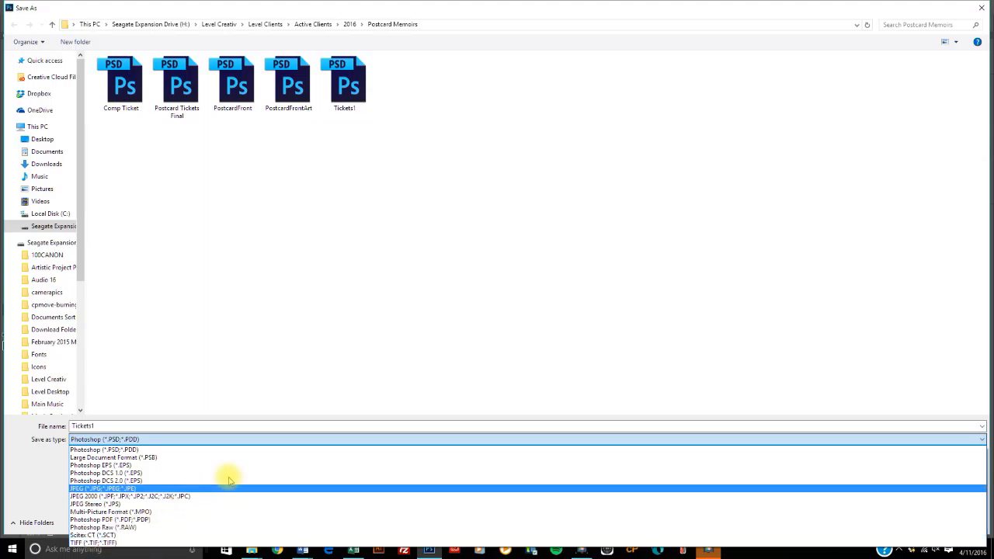
{"action": "left_click", "coordinate": [980, 9]}
{"action": "left_click", "coordinate": [979, 7]}
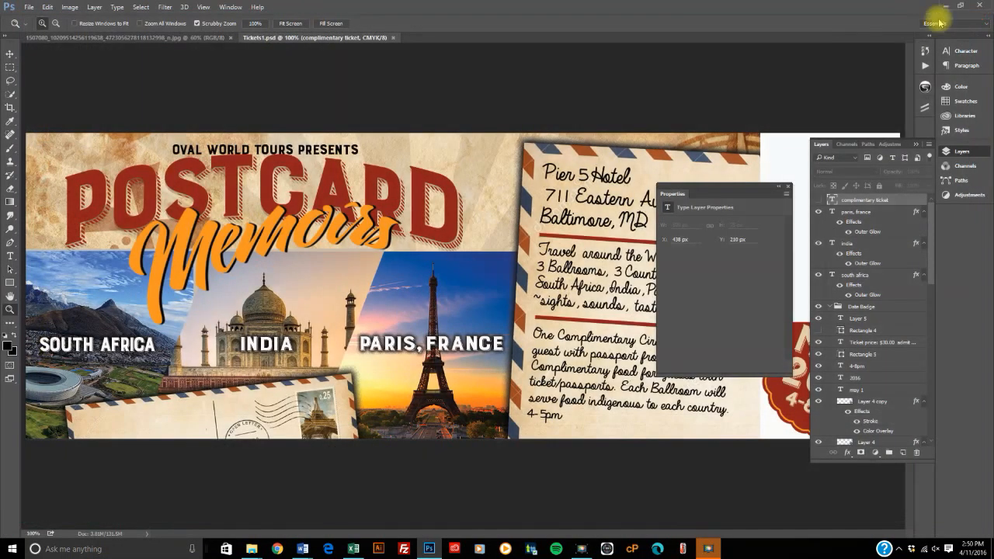
{"action": "left_click", "coordinate": [29, 7]}
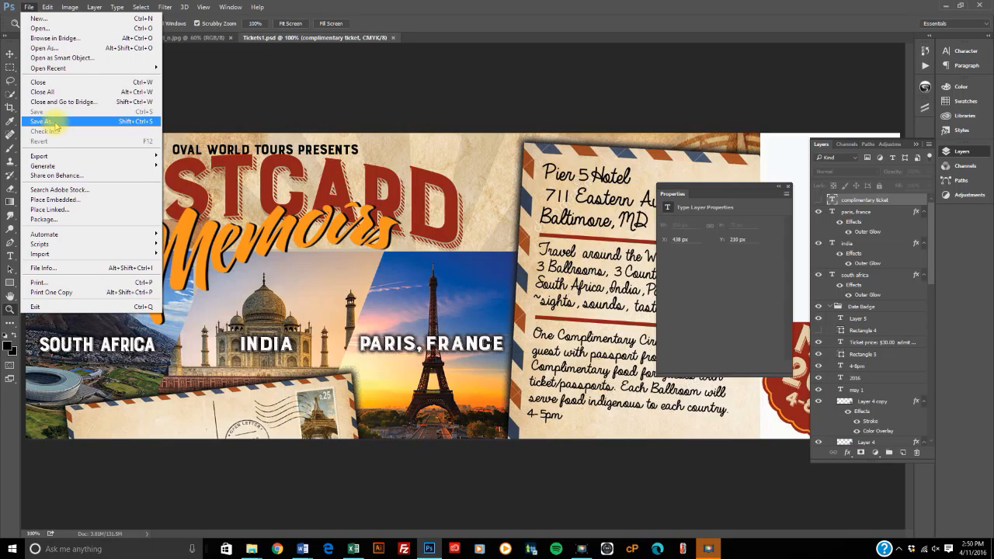
{"action": "mouse_move", "coordinate": [62, 156]}
{"action": "left_click", "coordinate": [45, 122]}
{"action": "left_click", "coordinate": [216, 439]}
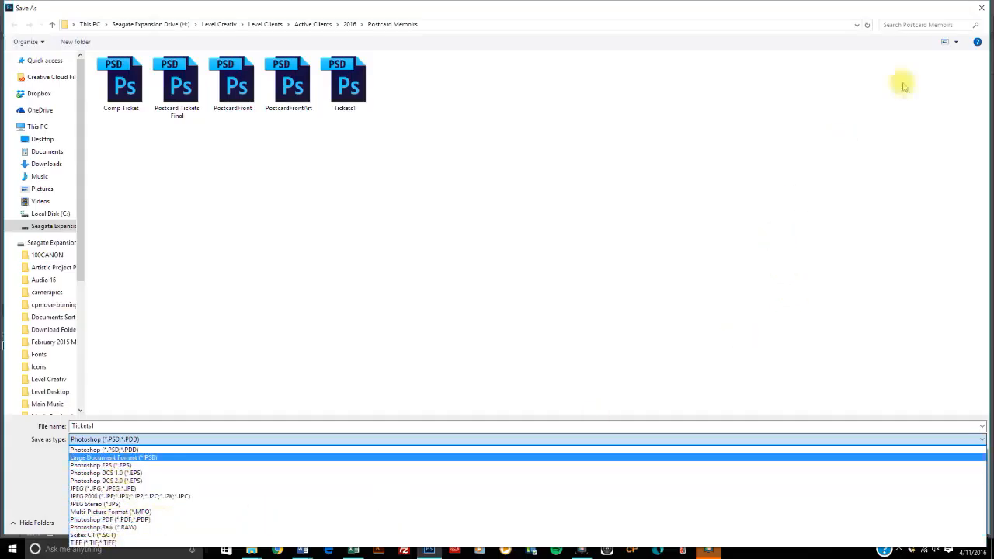
{"action": "left_click", "coordinate": [983, 10]}
{"action": "left_click", "coordinate": [982, 10]}
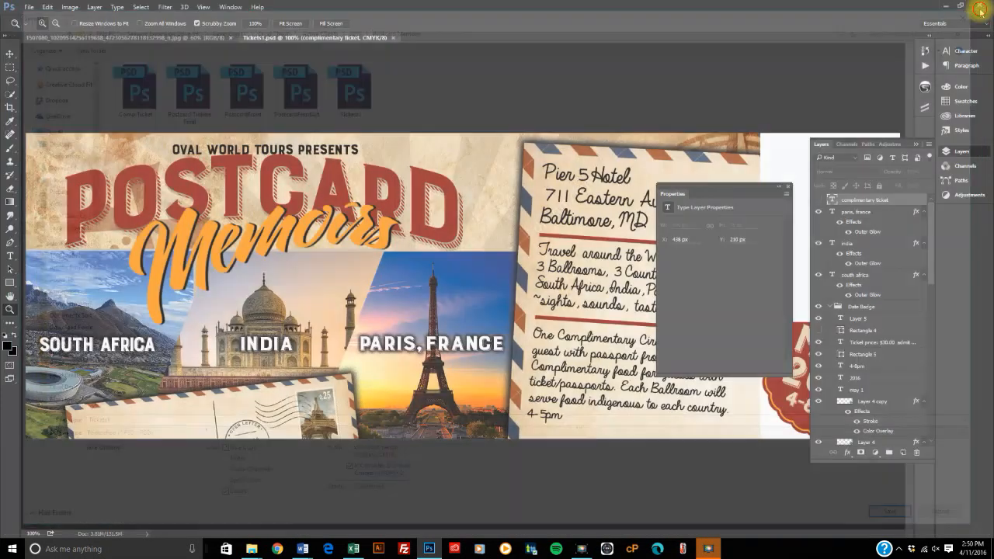
Step: Switch to the wooden-wall photo document and open Save for Web (Legacy) for it
{"action": "left_click", "coordinate": [29, 7]}
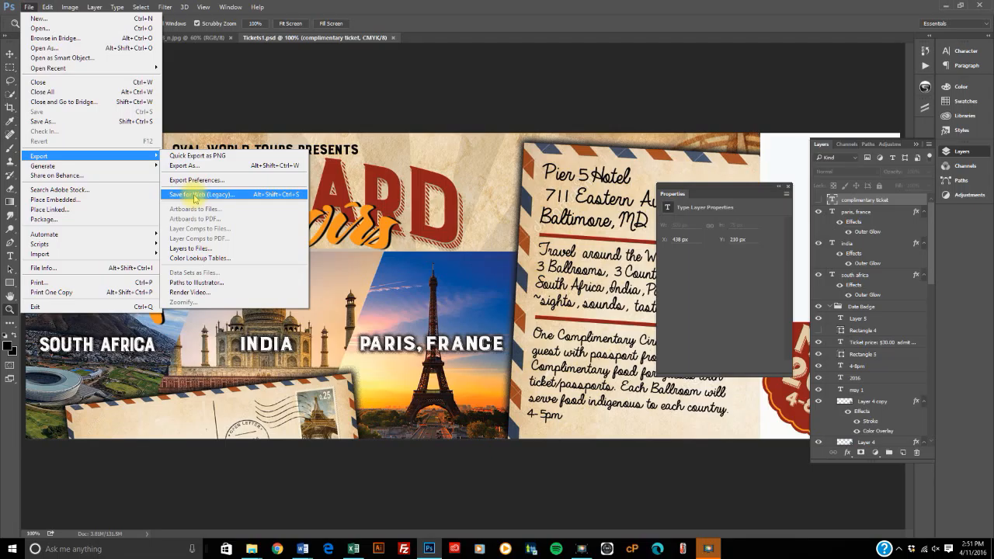
{"action": "left_click", "coordinate": [205, 38]}
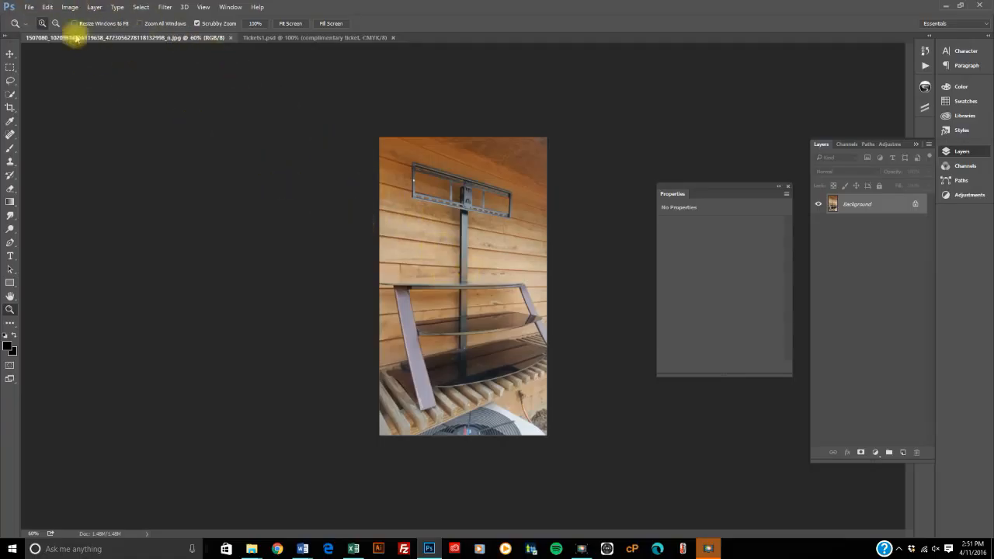
{"action": "left_click", "coordinate": [28, 7]}
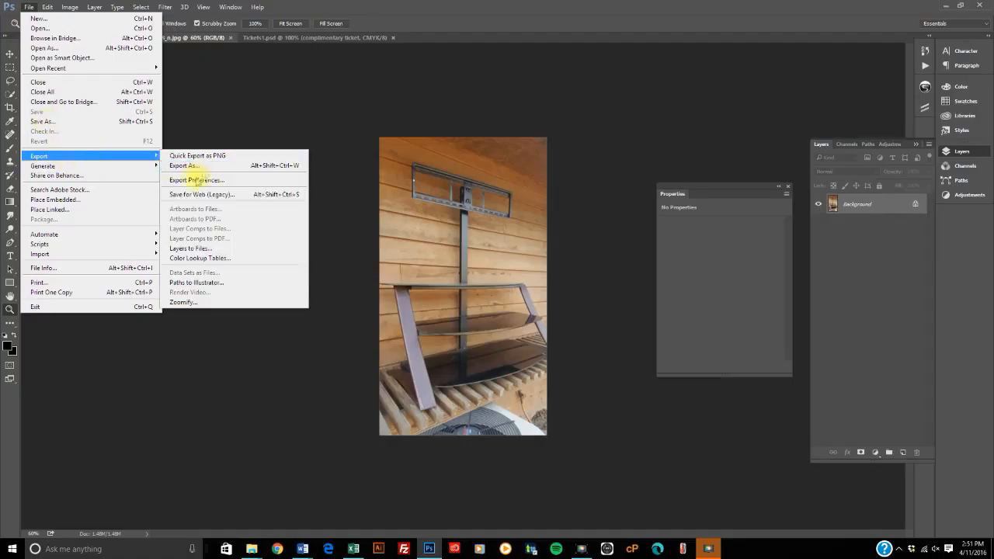
{"action": "left_click", "coordinate": [194, 196]}
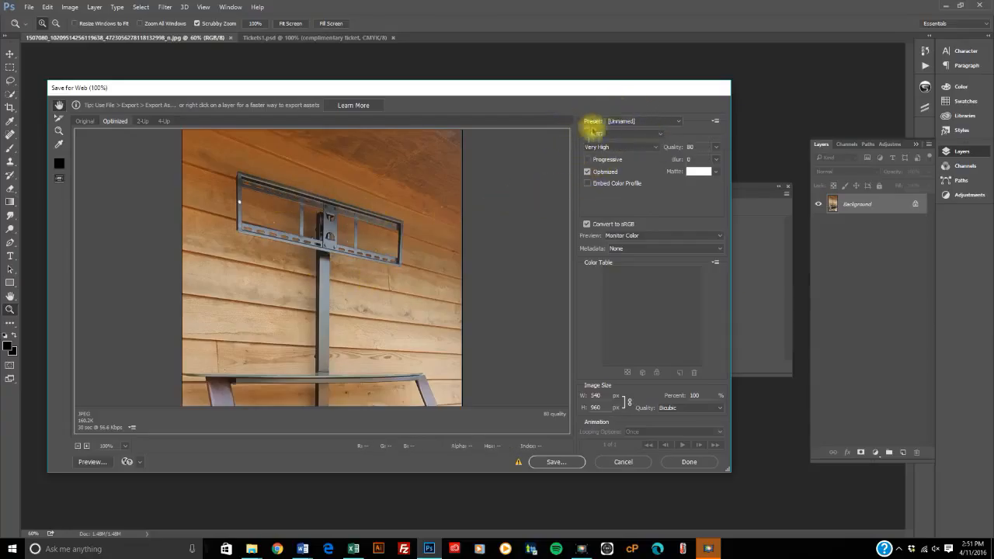
{"action": "left_click_drag", "start_coordinate": [536, 91], "coordinate": [581, 95]}
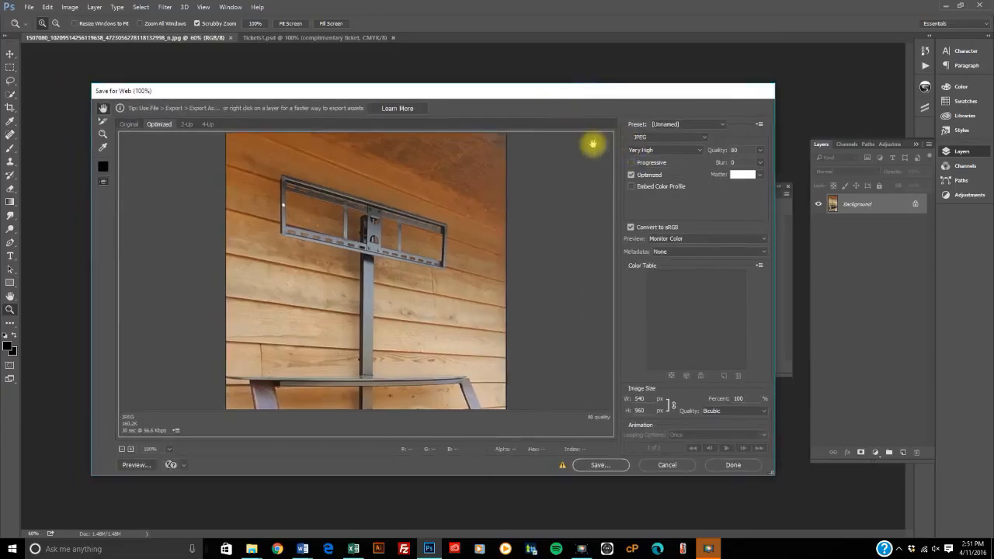
Step: Choose JPEG as the web export format, compare the High and Medium quality levels, and set the quality to 64
{"action": "left_click", "coordinate": [702, 138]}
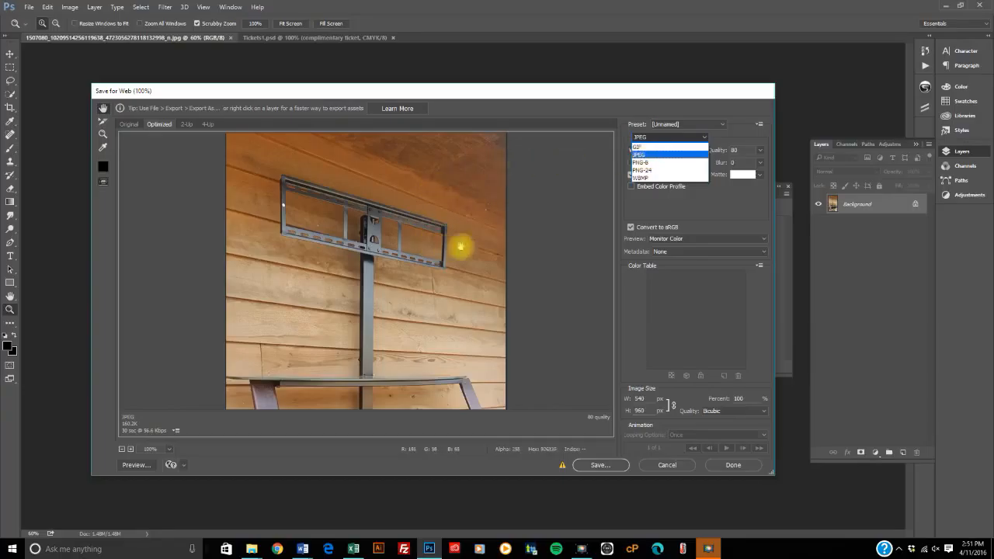
{"action": "left_click", "coordinate": [649, 155]}
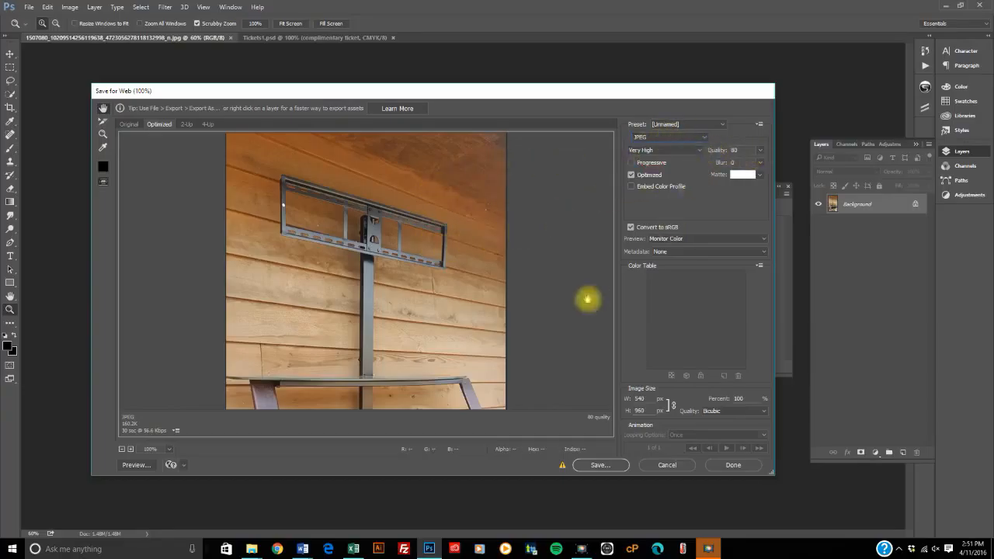
{"action": "left_click", "coordinate": [697, 150]}
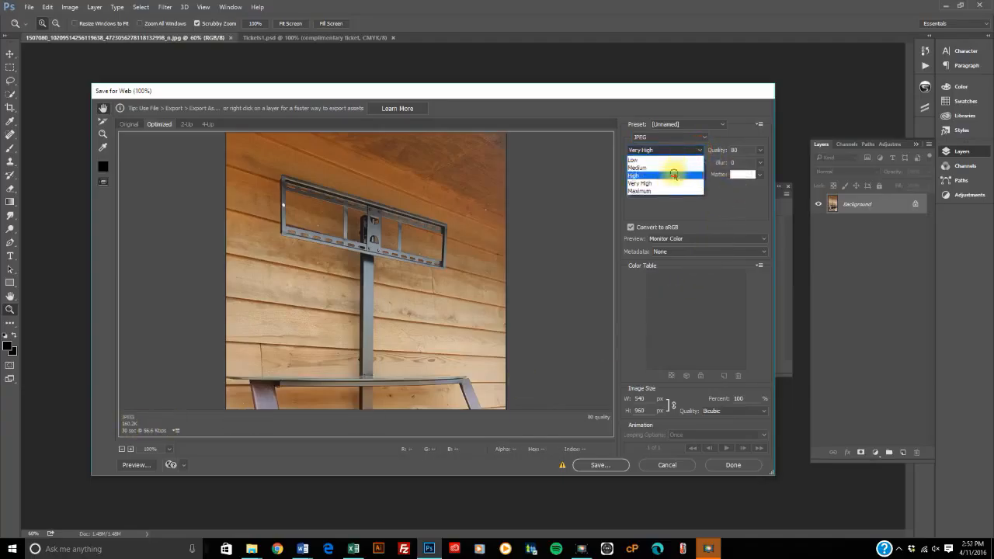
{"action": "left_click", "coordinate": [674, 175]}
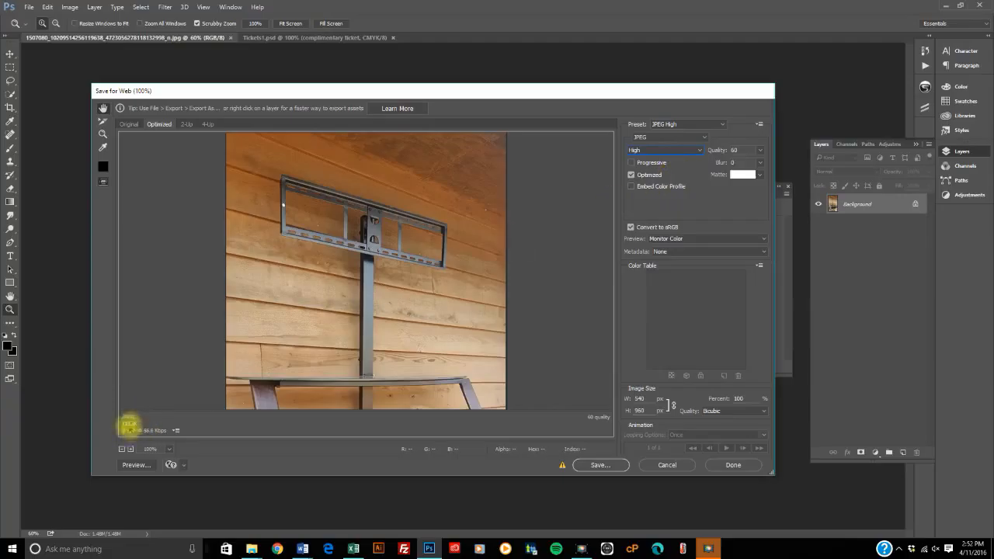
{"action": "left_click", "coordinate": [693, 149]}
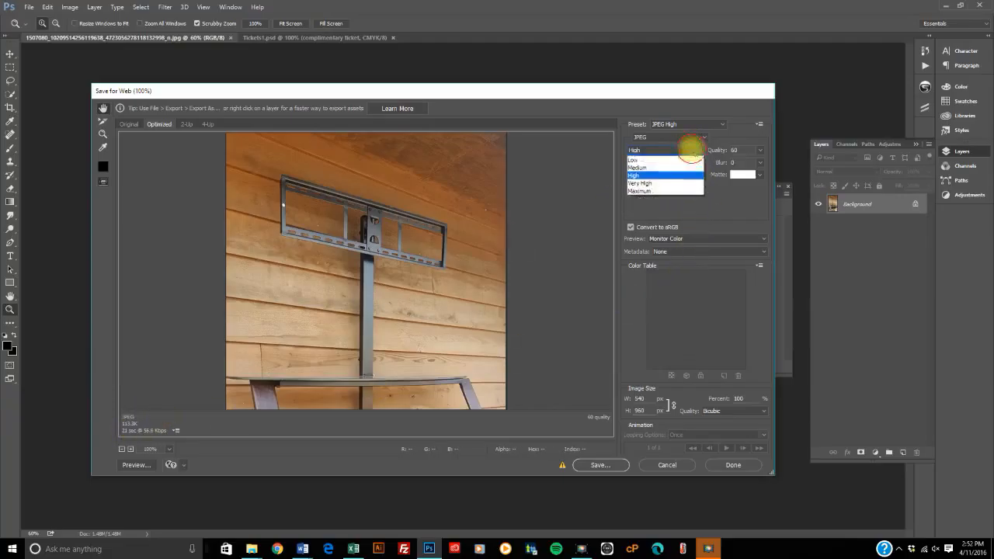
{"action": "left_click", "coordinate": [651, 168]}
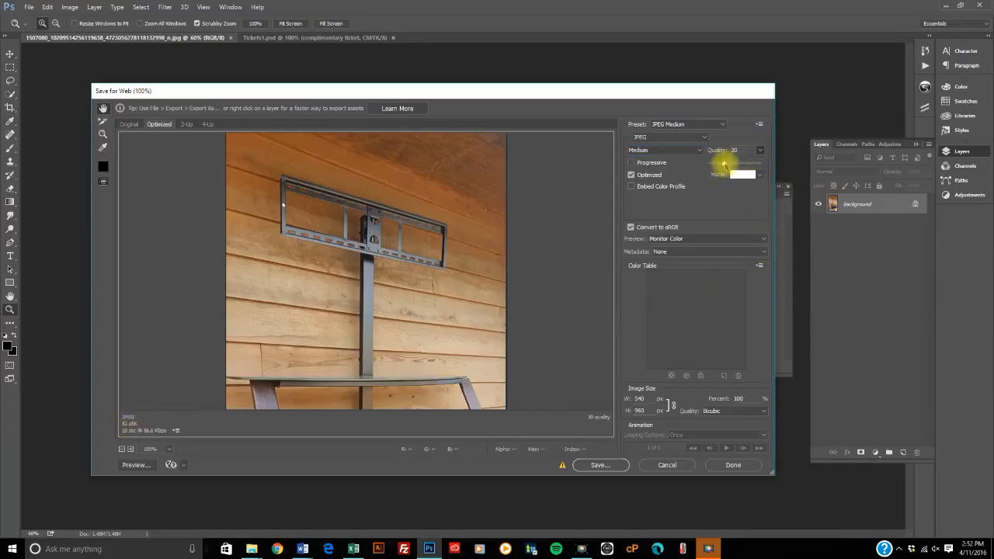
{"action": "mouse_move", "coordinate": [724, 163]}
{"action": "left_mouse_down"}
{"action": "mouse_move", "coordinate": [750, 159]}
{"action": "mouse_move", "coordinate": [717, 160]}
{"action": "mouse_move", "coordinate": [748, 158]}
{"action": "mouse_move", "coordinate": [743, 167]}
{"action": "left_mouse_up"}
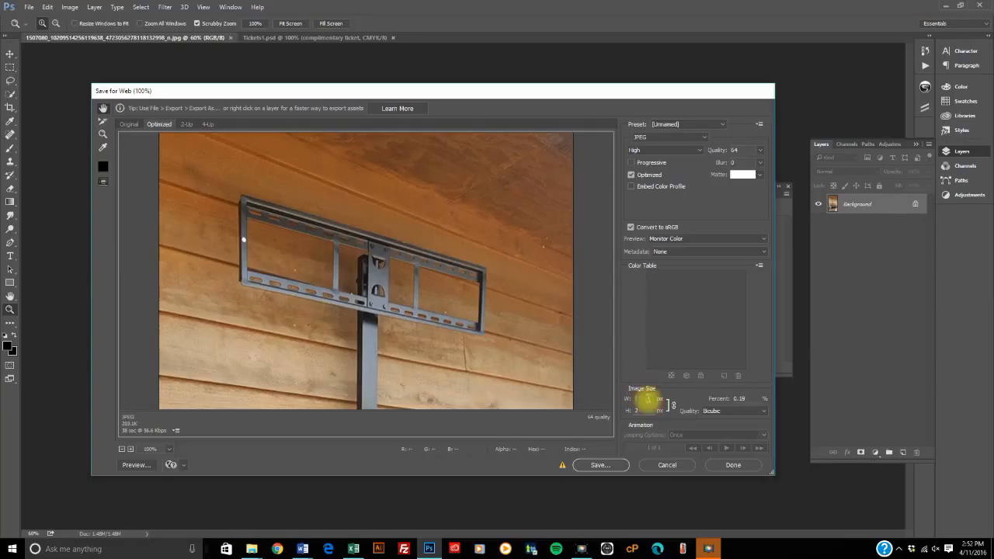
Step: Set the exported image's width to 400 px with proportions linked
{"action": "type", "text": "400"}
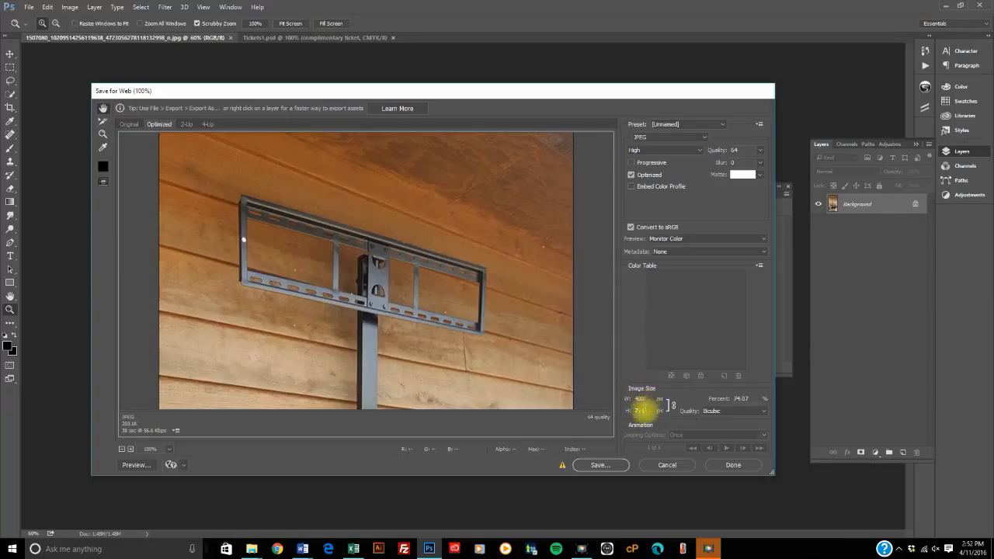
{"action": "key", "text": "Return"}
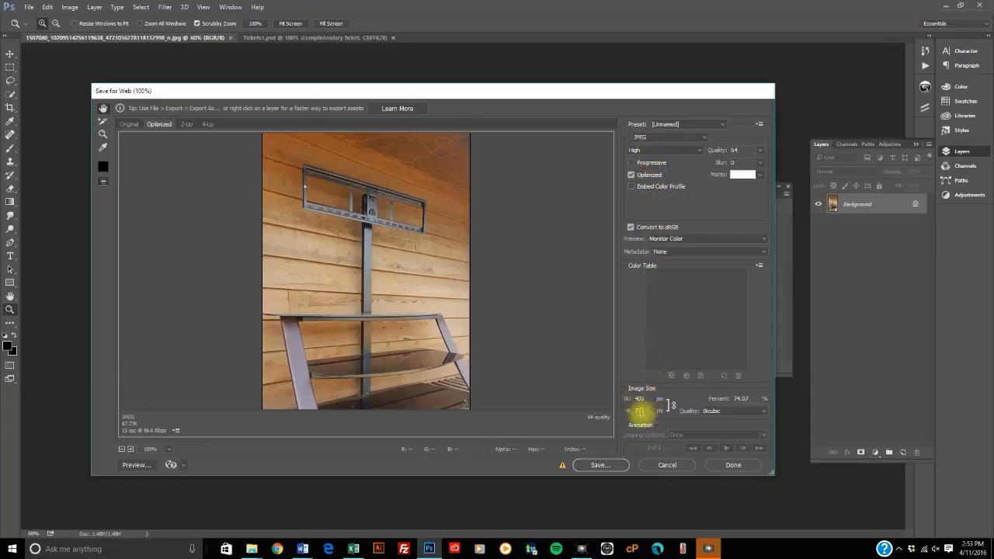
Step: Save the optimized JPEG to the Desktop as Images Only, keeping the suggested file name
{"action": "left_click", "coordinate": [600, 465]}
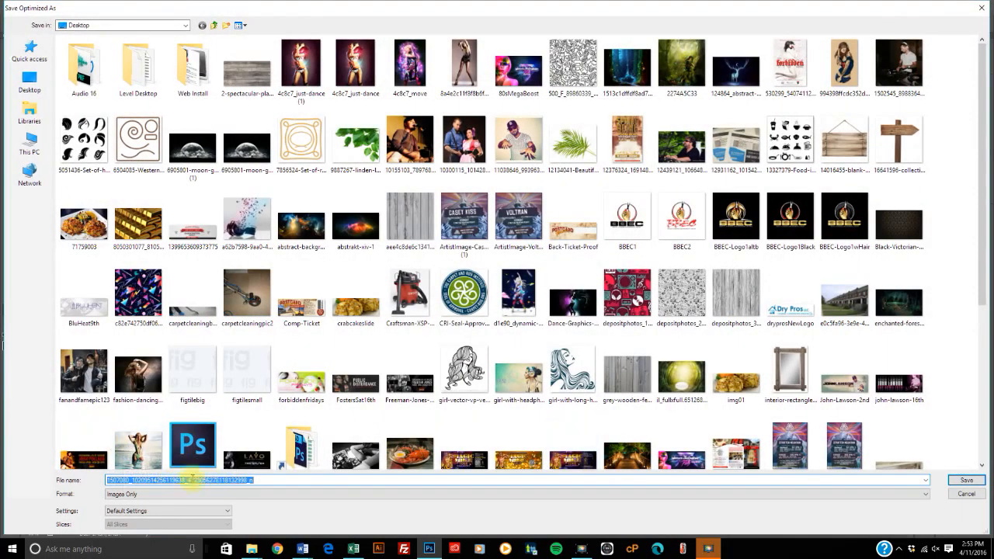
{"action": "left_click", "coordinate": [984, 9]}
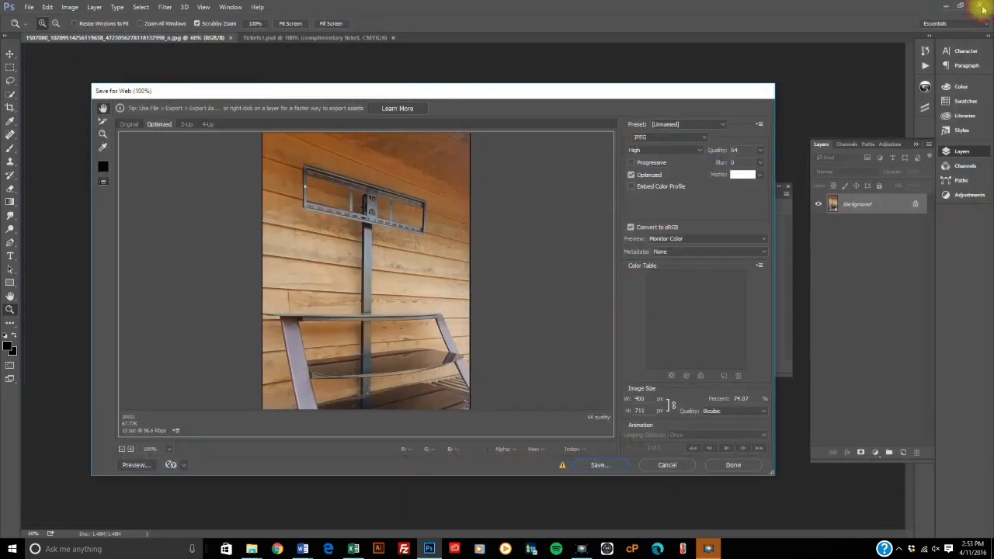
{"action": "left_click", "coordinate": [596, 465]}
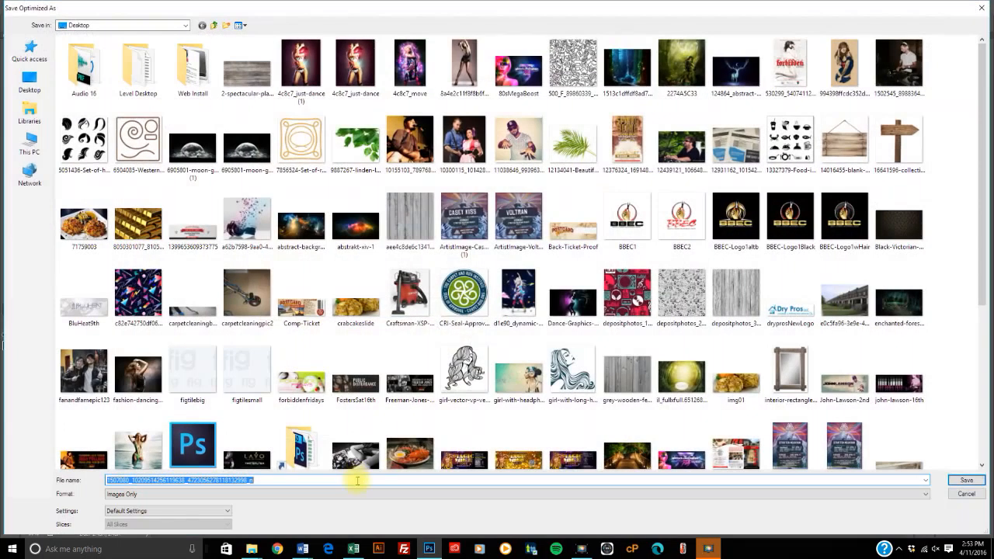
{"action": "left_click", "coordinate": [966, 480]}
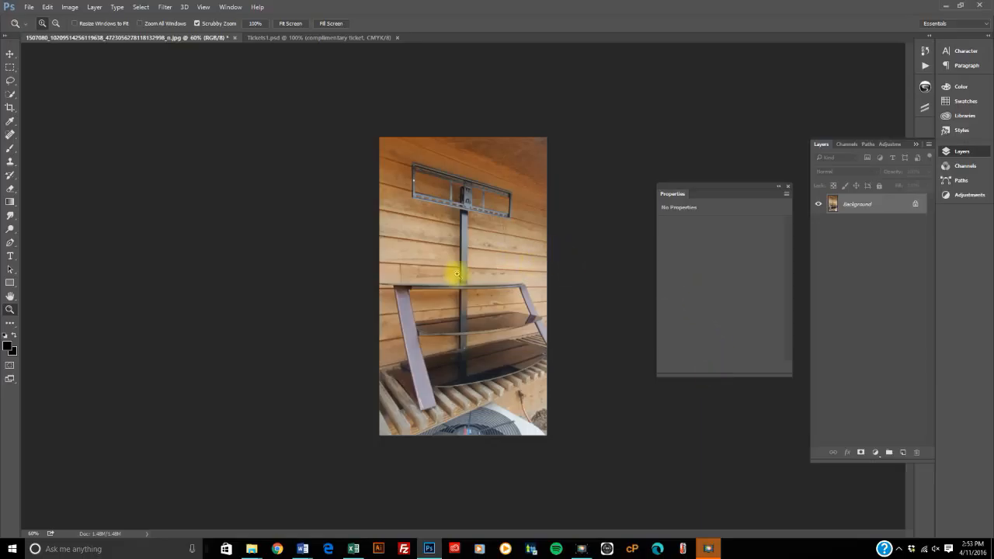
Step: Place the city skyline photo from the Seagate Expansion Drive as an embedded image in the wooden-wall photo document
{"action": "left_click", "coordinate": [28, 7]}
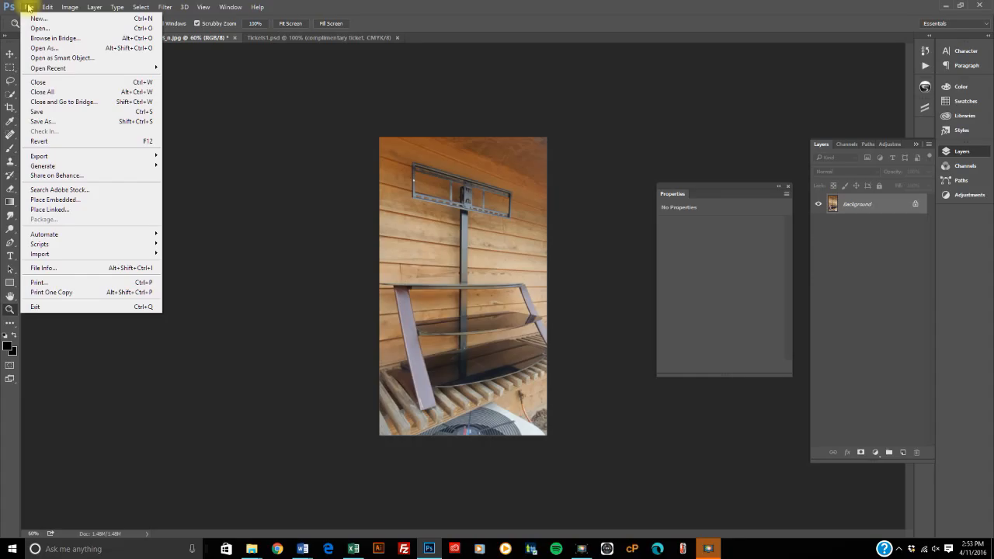
{"action": "mouse_move", "coordinate": [51, 158]}
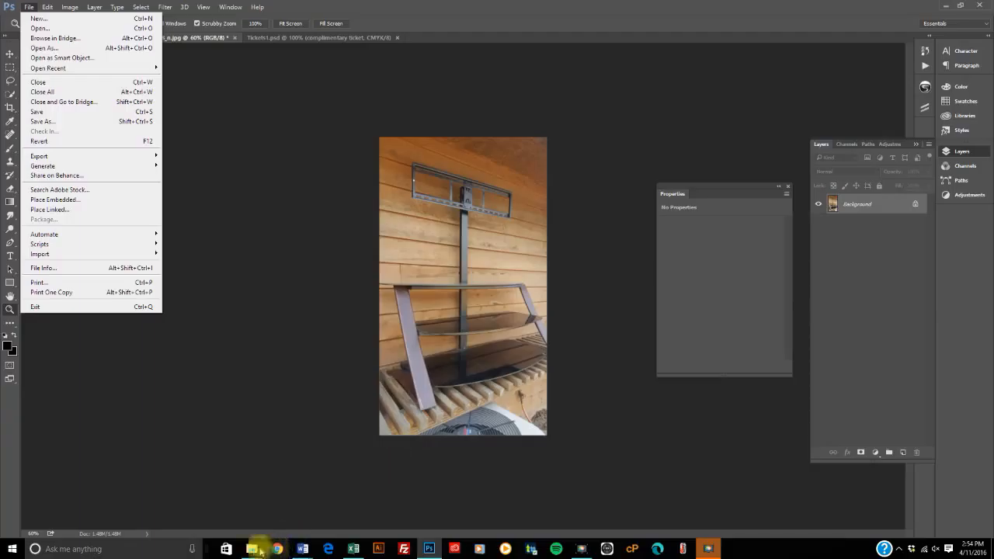
{"action": "mouse_move", "coordinate": [256, 551]}
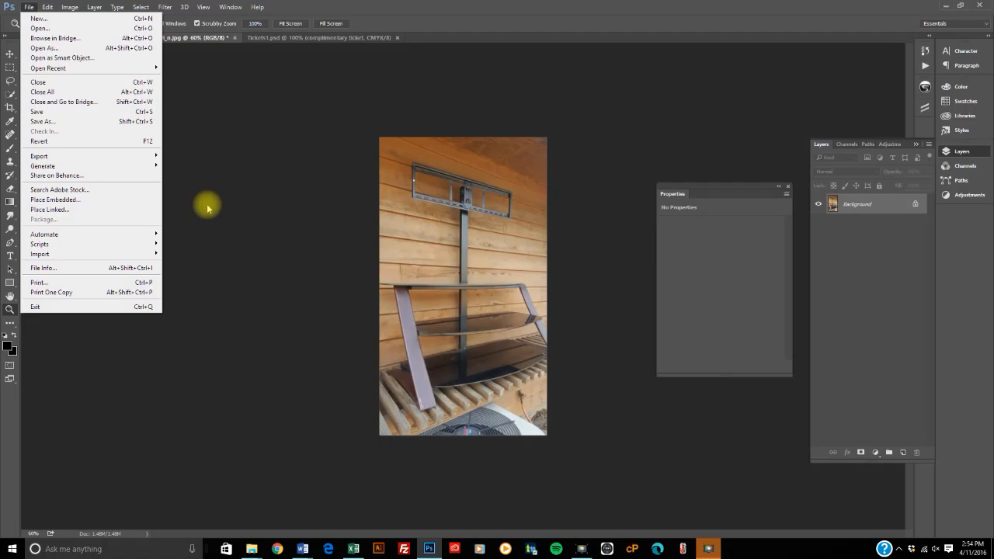
{"action": "left_click", "coordinate": [70, 202]}
{"action": "left_click", "coordinate": [396, 237]}
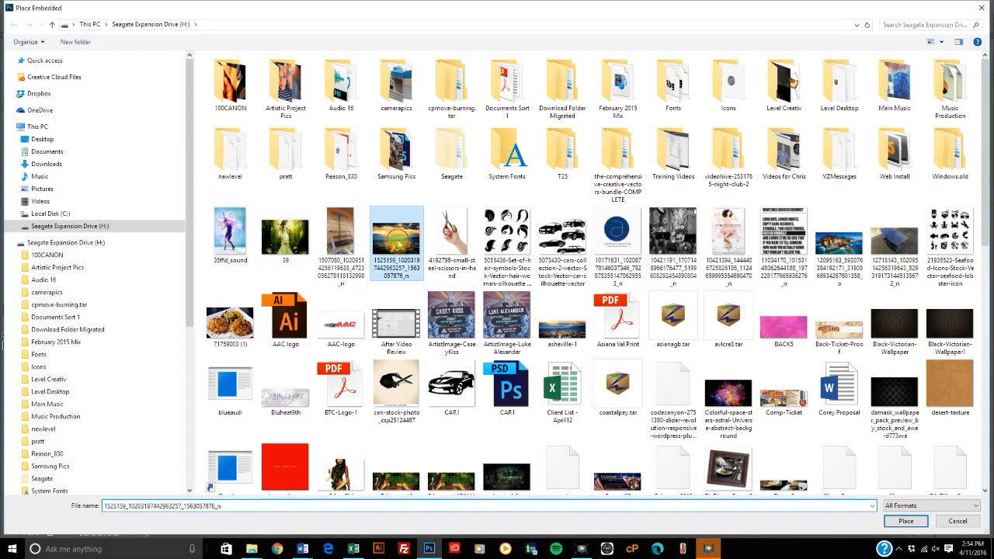
{"action": "left_click", "coordinate": [901, 520]}
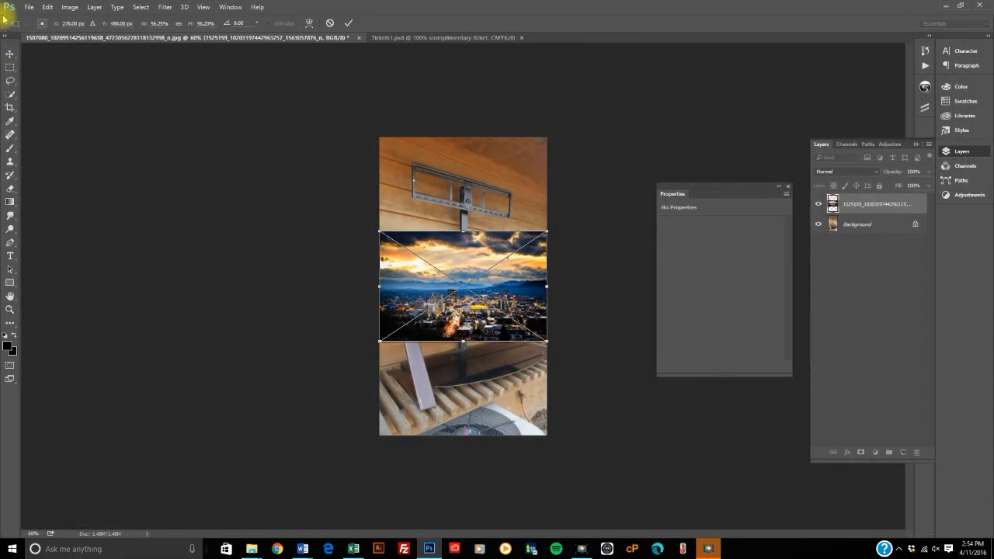
Step: Move the placed skyline image up over the wall, commit the placement, and nudge it slightly down with the Move tool
{"action": "left_click_drag", "start_coordinate": [473, 274], "coordinate": [475, 247]}
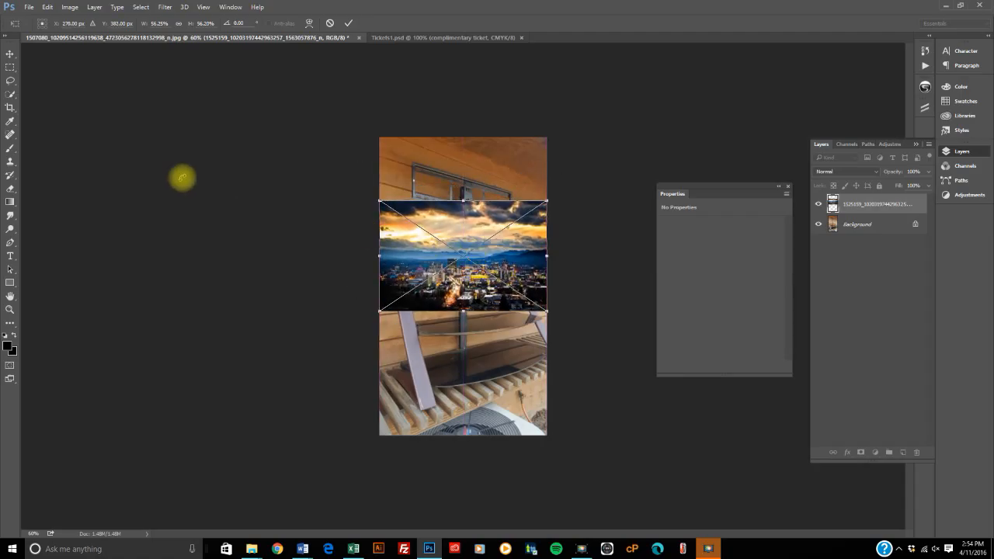
{"action": "left_click", "coordinate": [11, 55]}
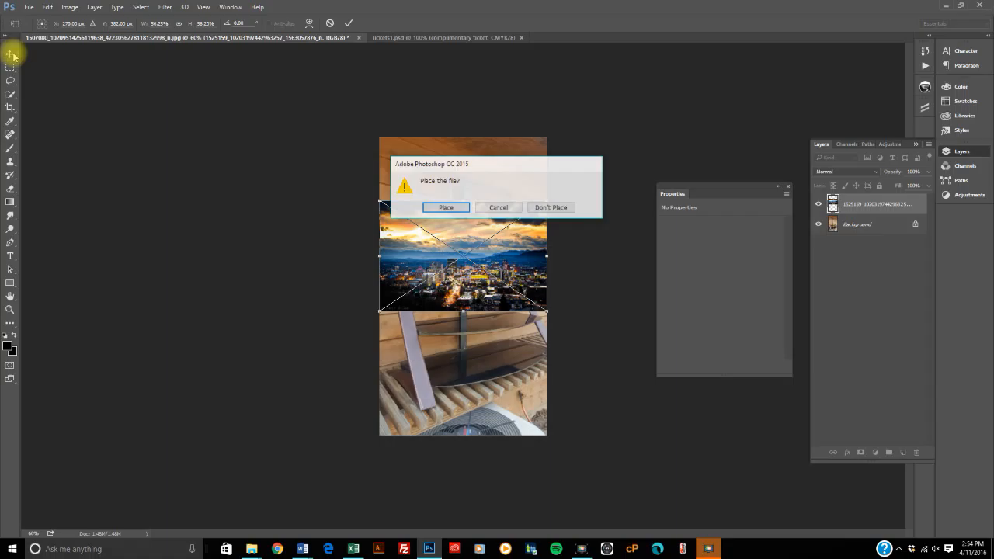
{"action": "left_click", "coordinate": [444, 209]}
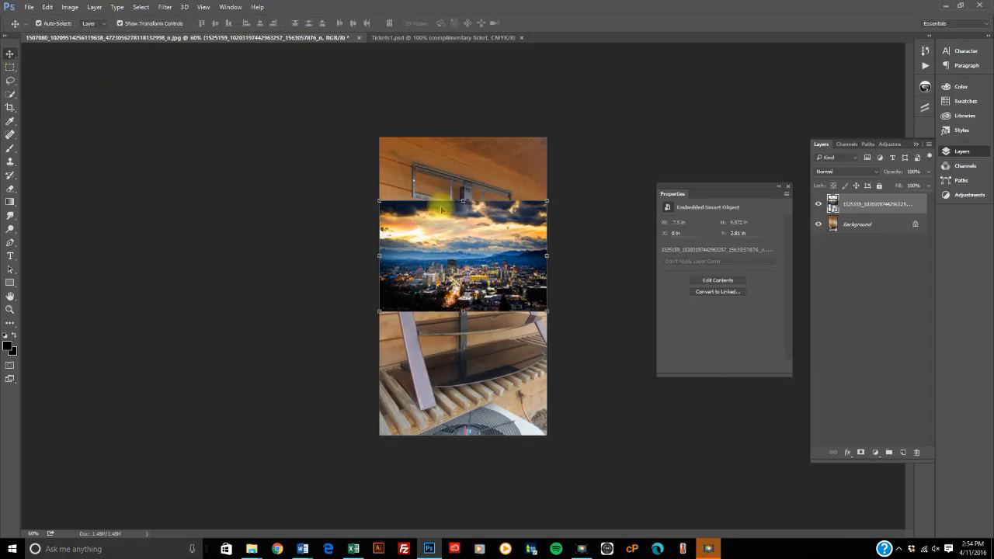
{"action": "left_click", "coordinate": [470, 223]}
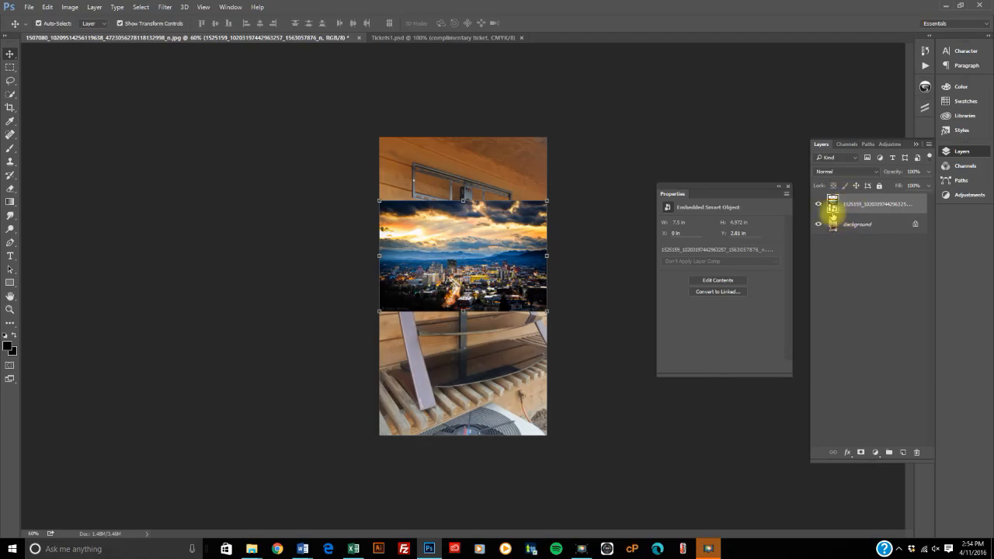
{"action": "left_click_drag", "start_coordinate": [483, 234], "coordinate": [482, 240]}
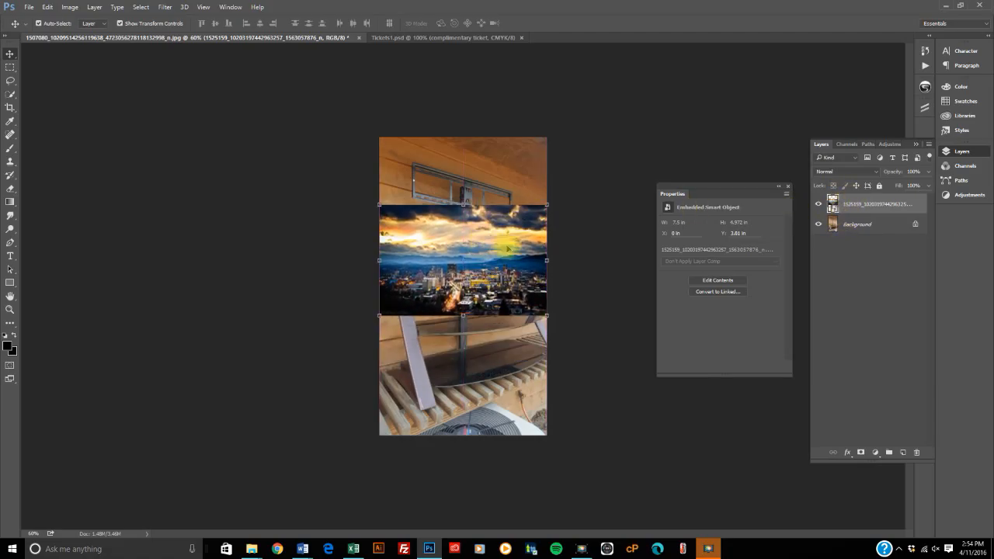
Step: Start exiting the program so Tickets1.psd closes, and cancel the exit at the prompt to save the wooden-wall photo
{"action": "left_click", "coordinate": [31, 7]}
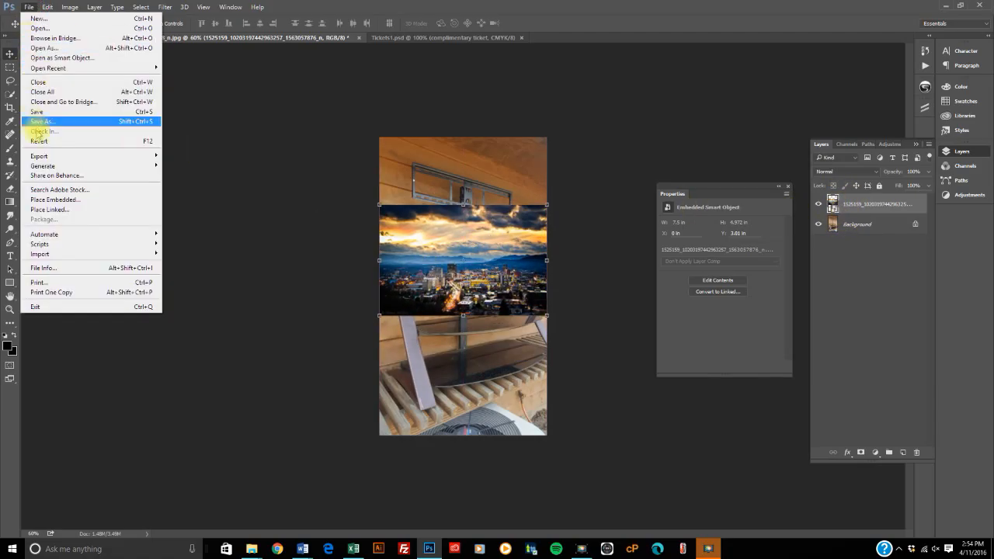
{"action": "mouse_move", "coordinate": [43, 233]}
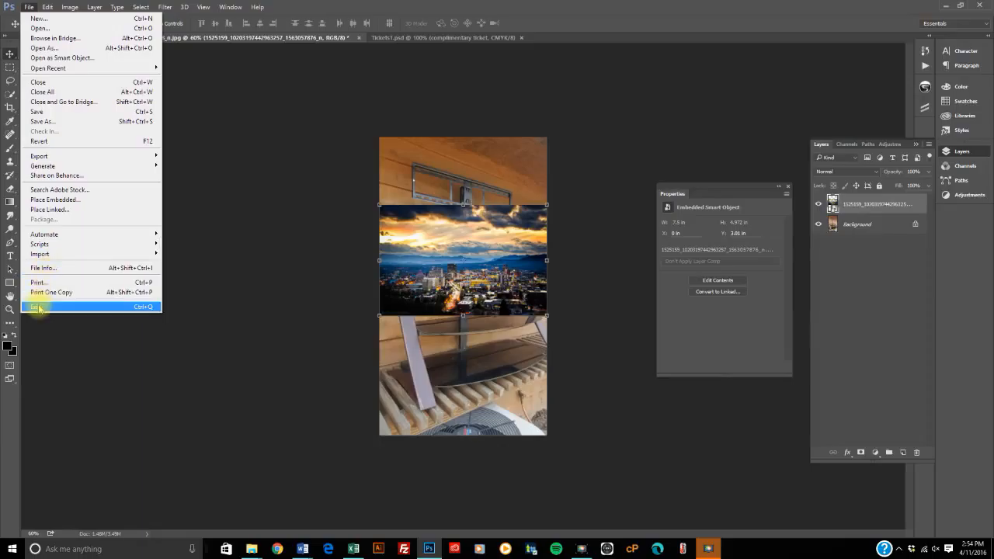
{"action": "left_click", "coordinate": [38, 307]}
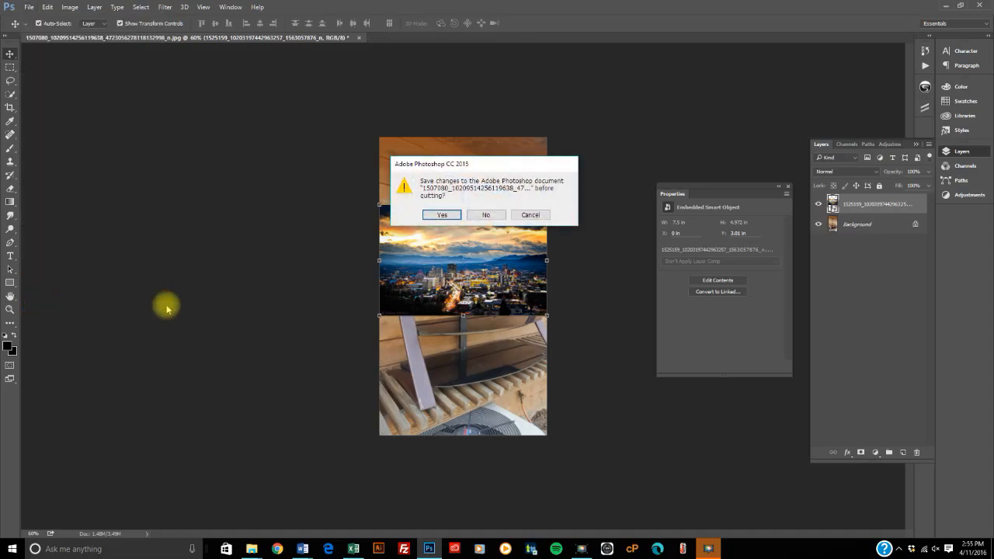
{"action": "left_click", "coordinate": [531, 216]}
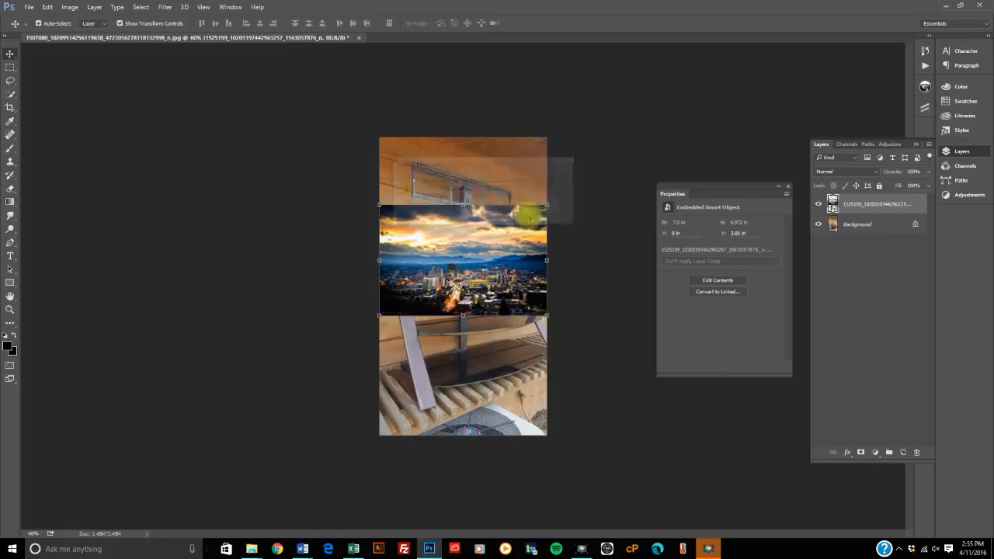
{"action": "left_click", "coordinate": [31, 11]}
{"action": "left_click", "coordinate": [35, 10]}
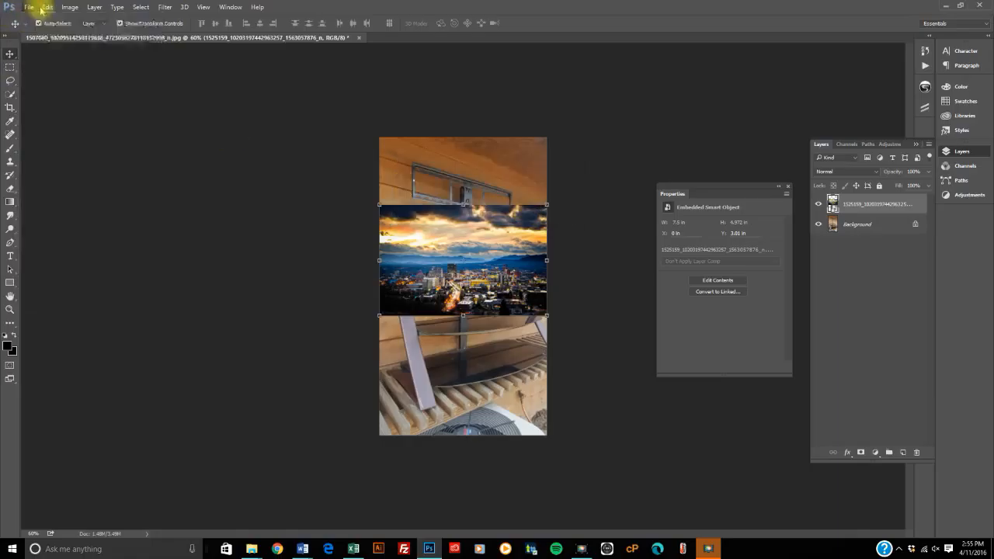
{"action": "left_click", "coordinate": [45, 9]}
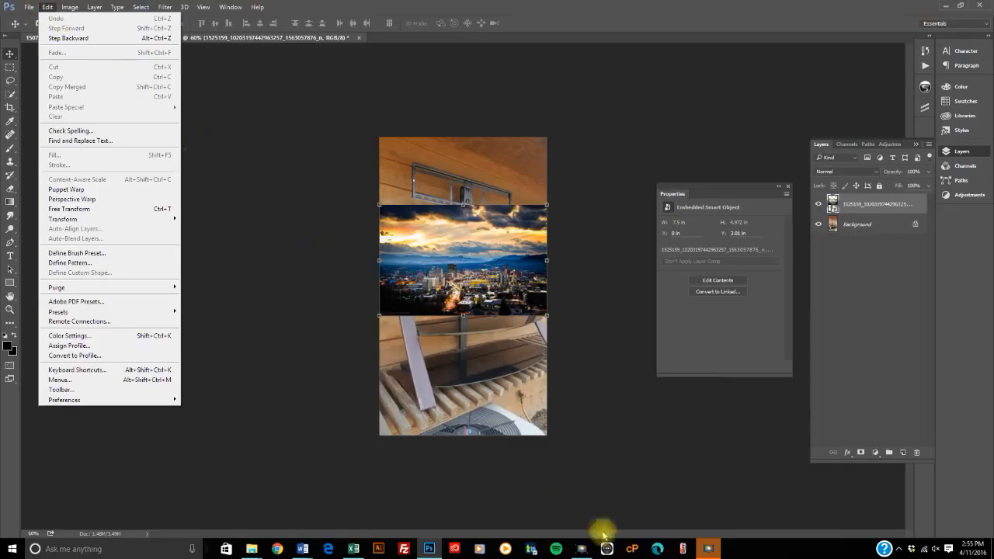
{"action": "left_click", "coordinate": [708, 548]}
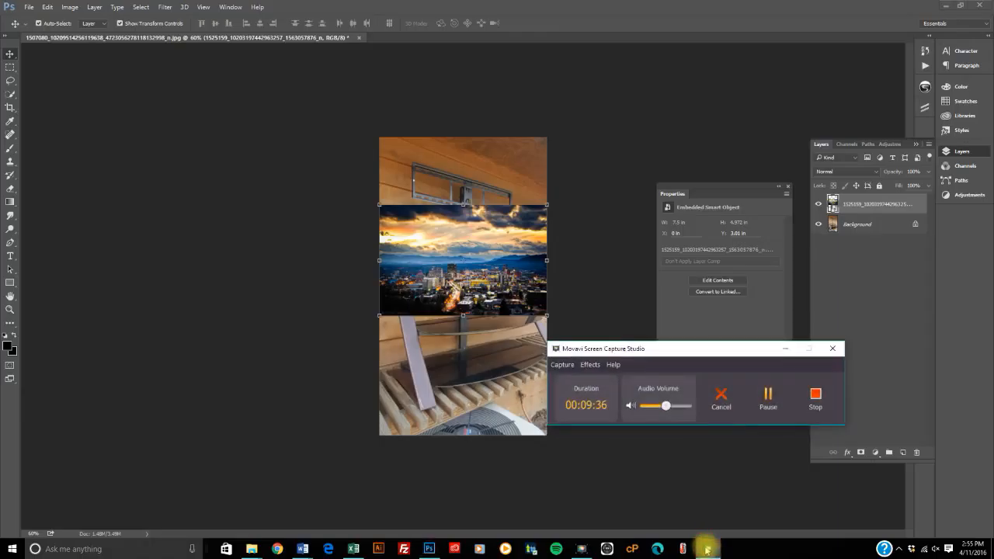
{"action": "left_click", "coordinate": [785, 348]}
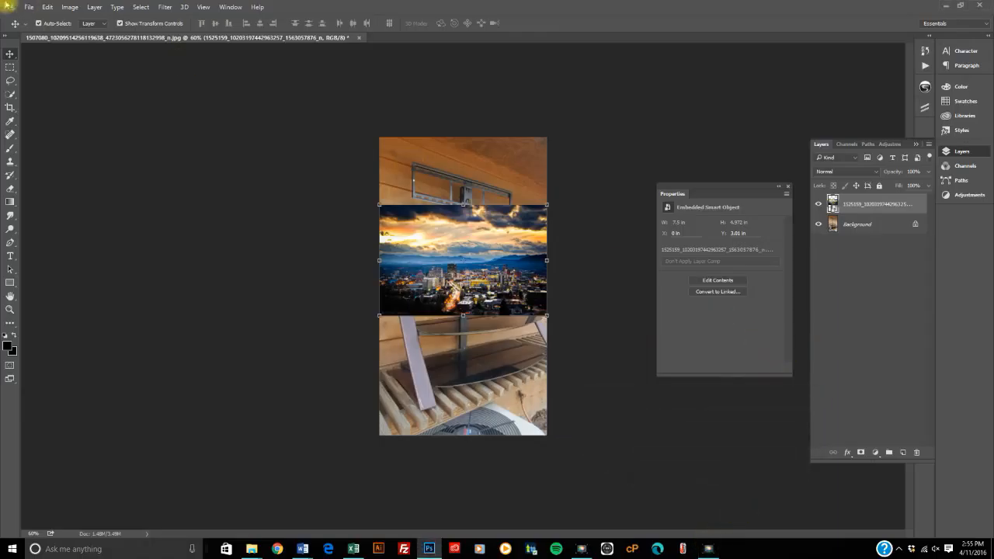
{"action": "left_click", "coordinate": [46, 8]}
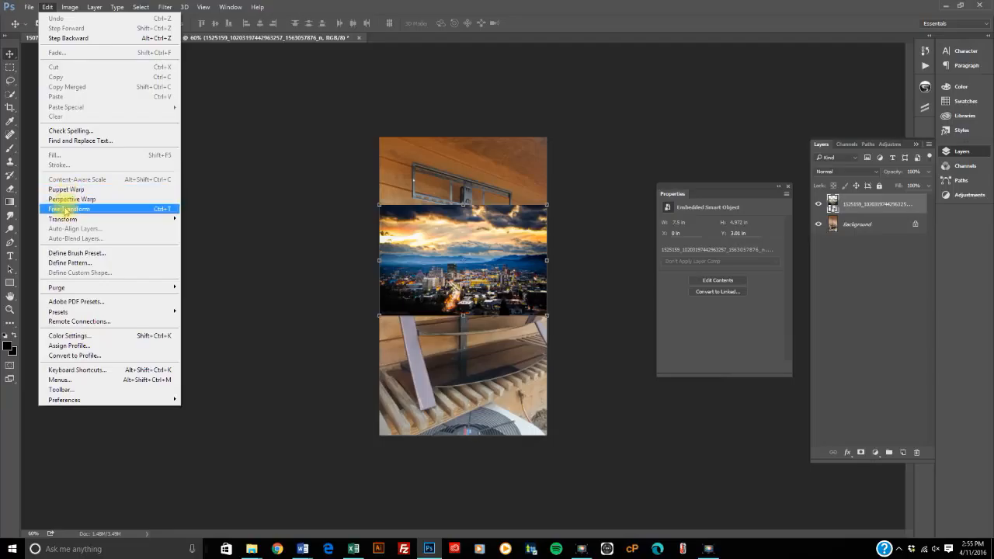
{"action": "mouse_move", "coordinate": [62, 220]}
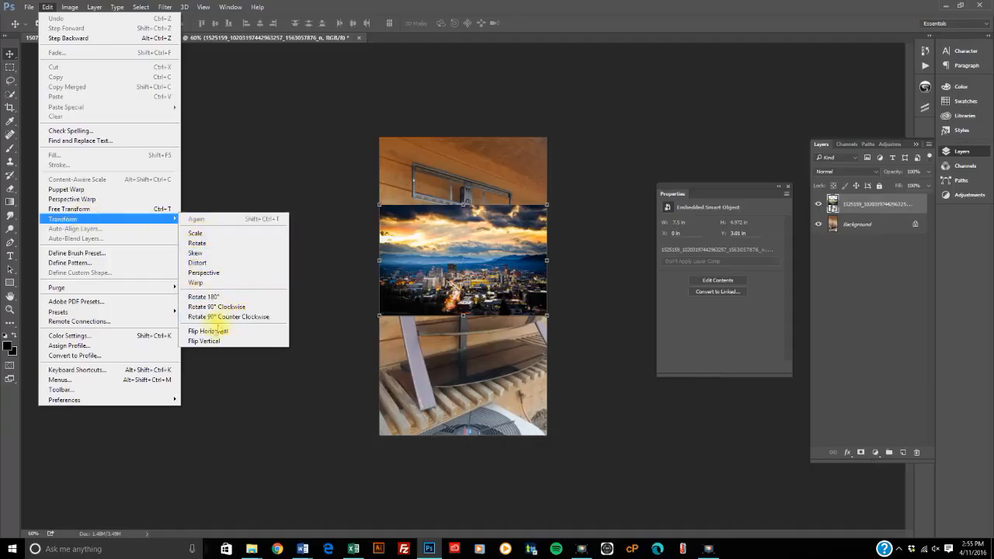
{"action": "left_click", "coordinate": [466, 248]}
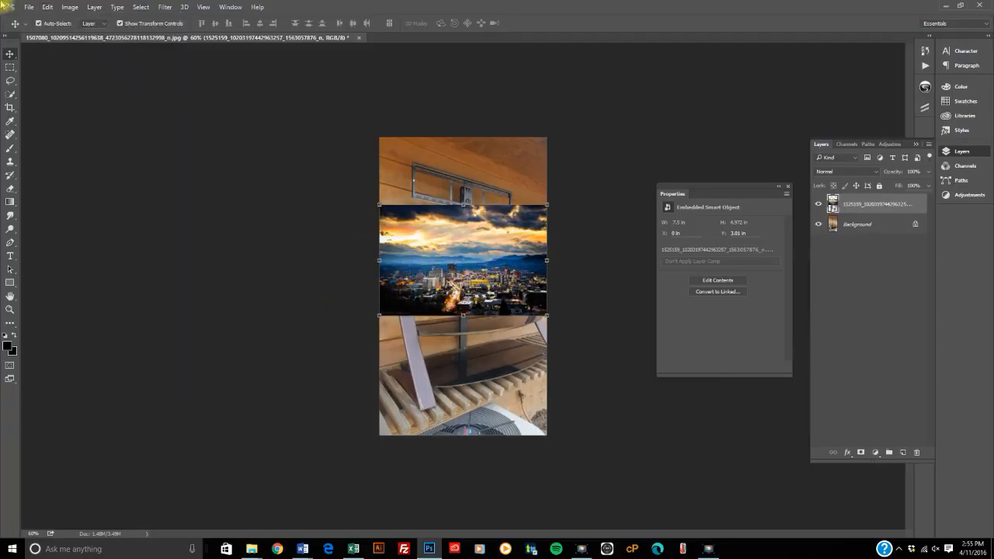
Step: Flip the placed skyline image horizontally
{"action": "left_click", "coordinate": [47, 7]}
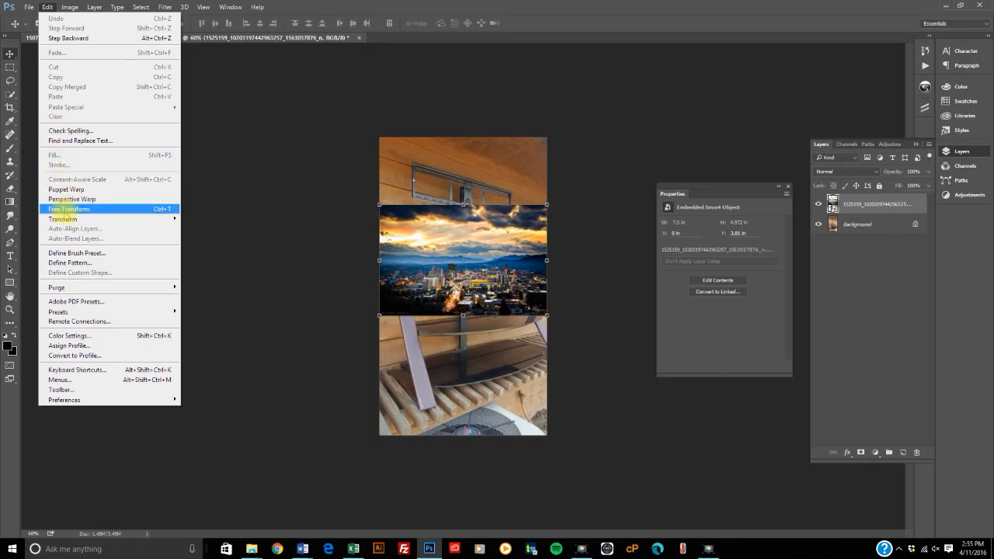
{"action": "mouse_move", "coordinate": [75, 220]}
{"action": "left_click", "coordinate": [207, 331]}
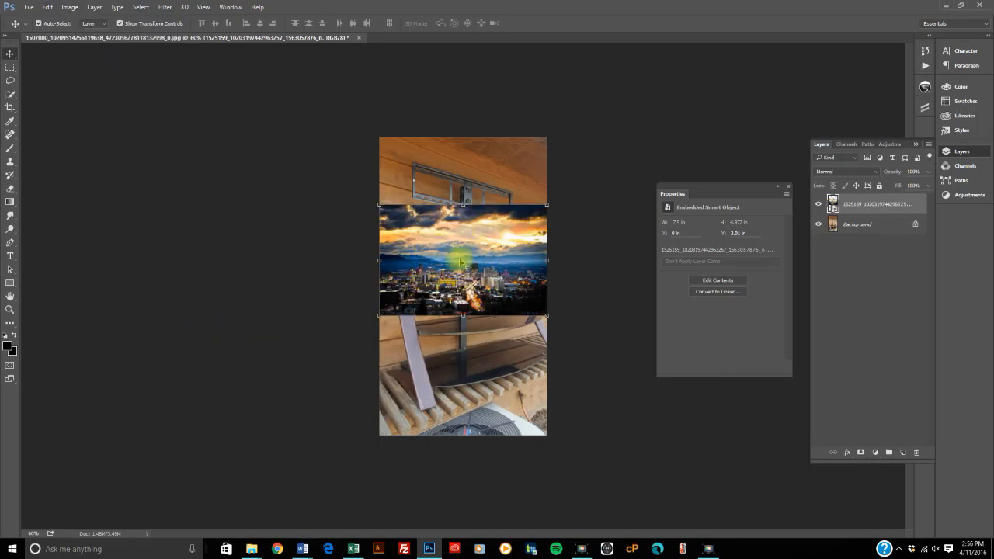
Step: Skew the placed skyline image by pulling both upper corners inward to form a trapezoid
{"action": "left_click", "coordinate": [47, 7]}
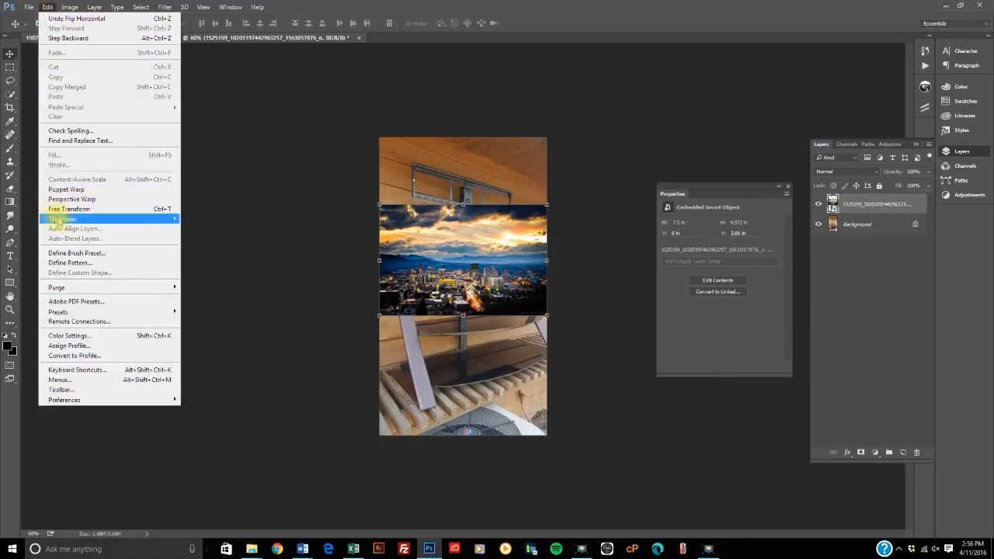
{"action": "mouse_move", "coordinate": [70, 222]}
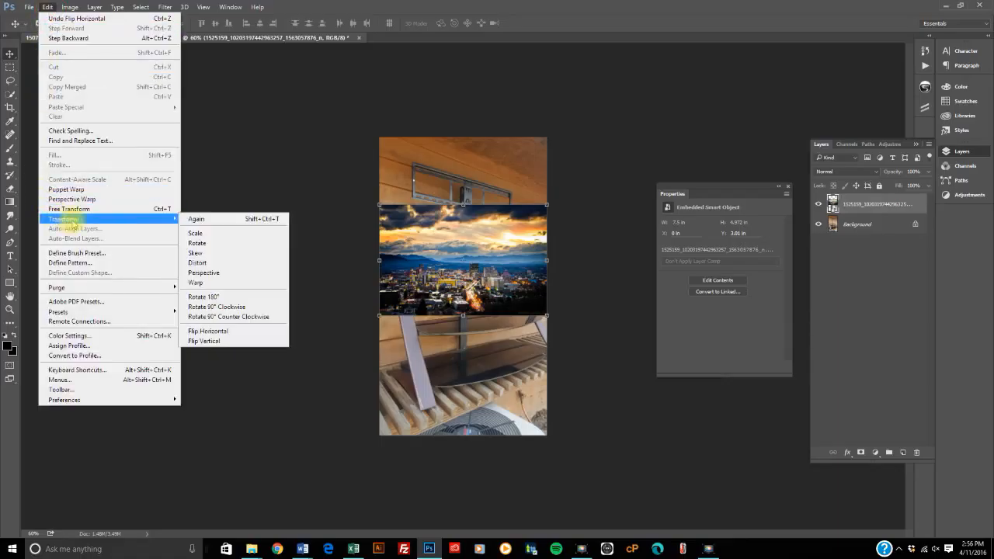
{"action": "left_click", "coordinate": [199, 254]}
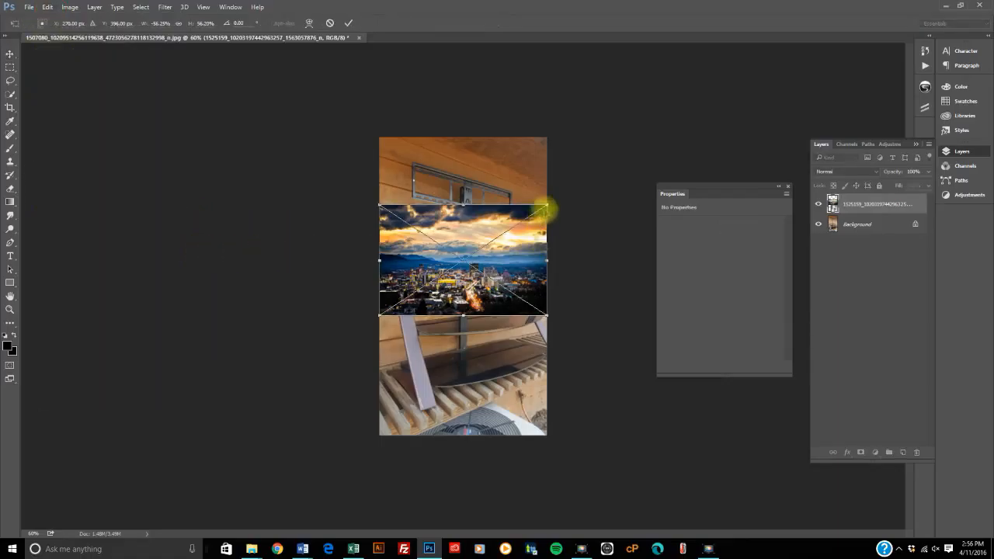
{"action": "left_click_drag", "start_coordinate": [548, 207], "coordinate": [482, 208]}
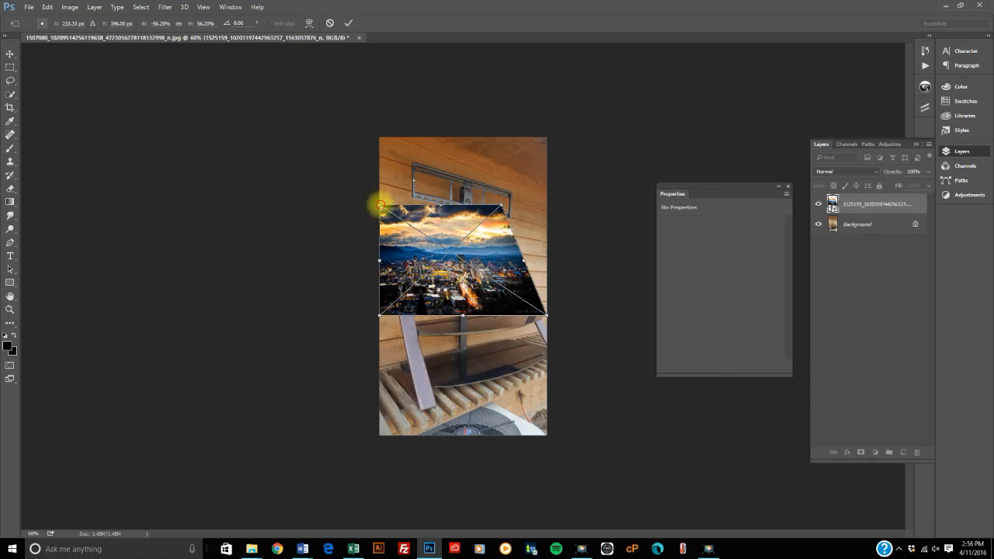
{"action": "left_click_drag", "start_coordinate": [381, 206], "coordinate": [428, 207]}
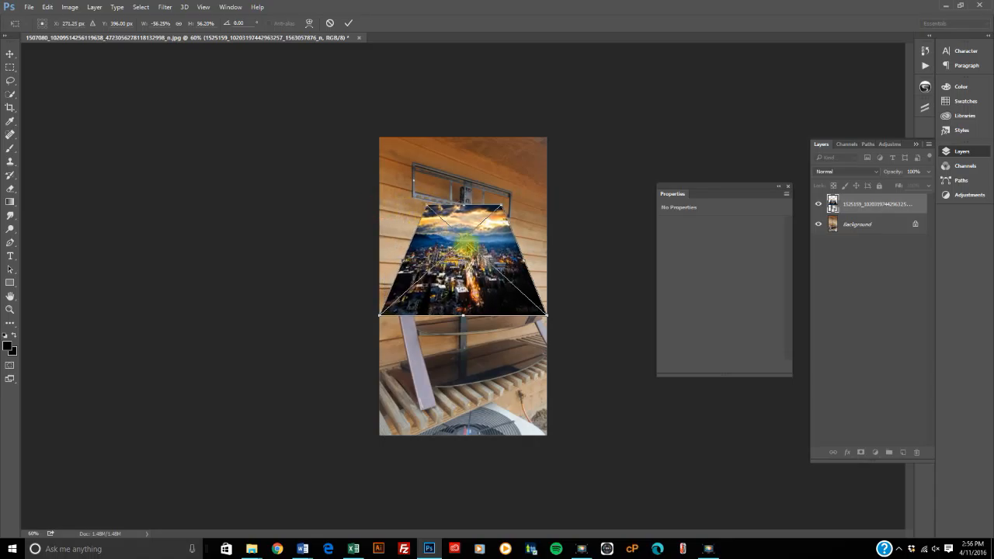
Step: Undo the last corner skew and discard the remaining transform without placing it
{"action": "left_click", "coordinate": [47, 6]}
{"action": "left_click", "coordinate": [52, 17]}
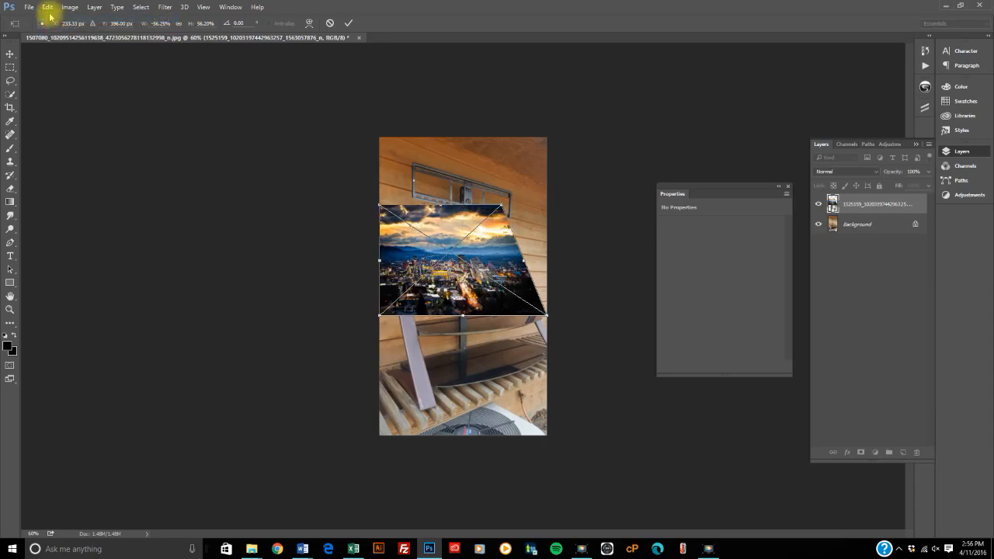
{"action": "left_click", "coordinate": [48, 7]}
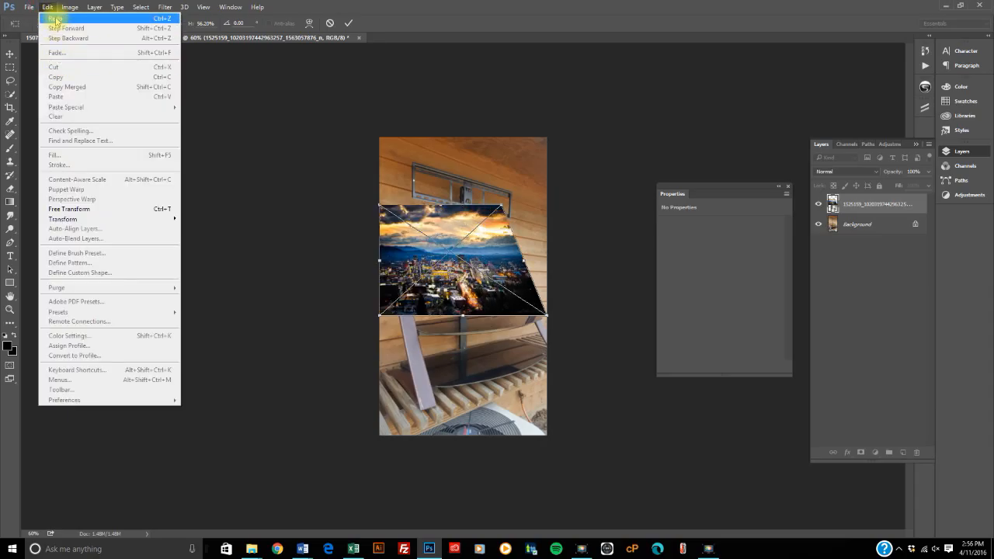
{"action": "left_click", "coordinate": [17, 51]}
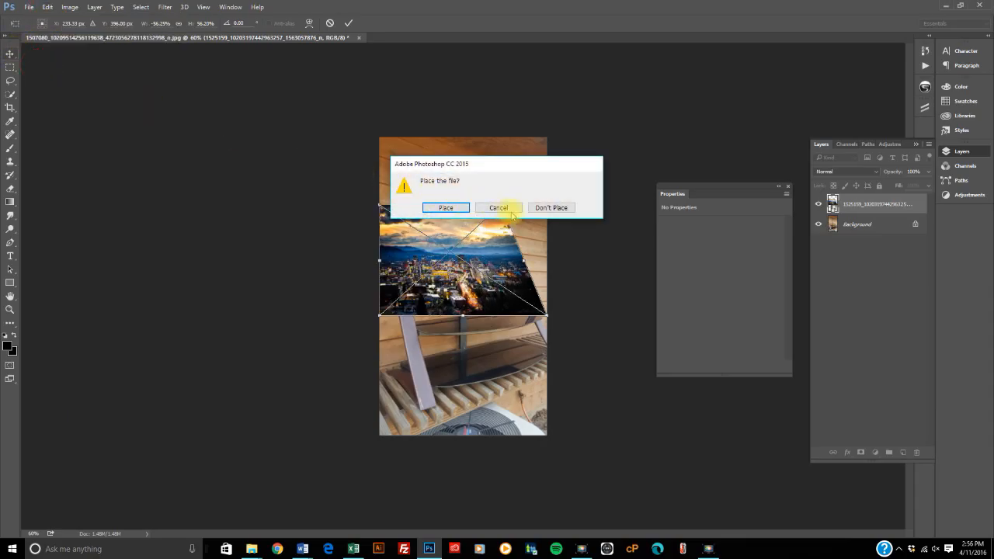
{"action": "left_click", "coordinate": [547, 208]}
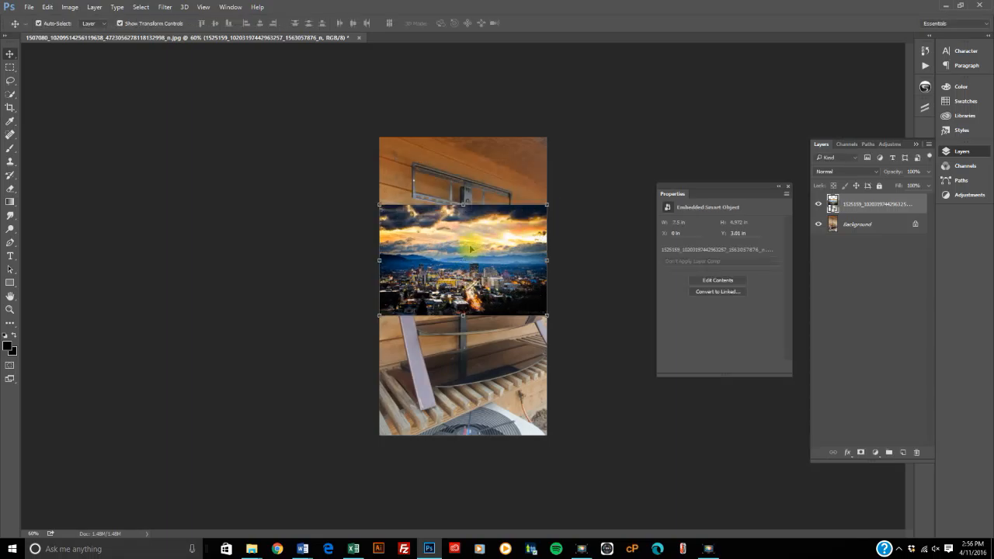
{"action": "left_click", "coordinate": [46, 7]}
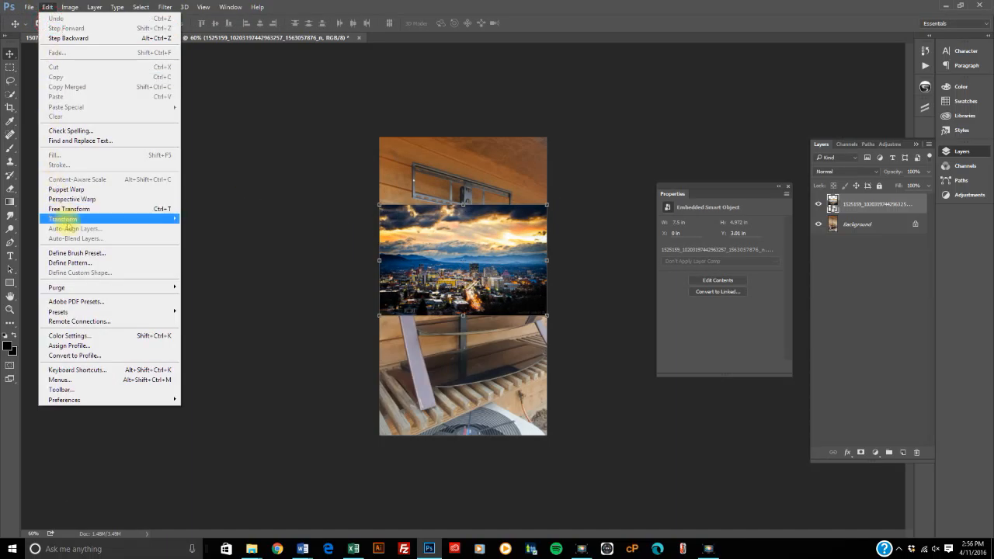
{"action": "mouse_move", "coordinate": [159, 219]}
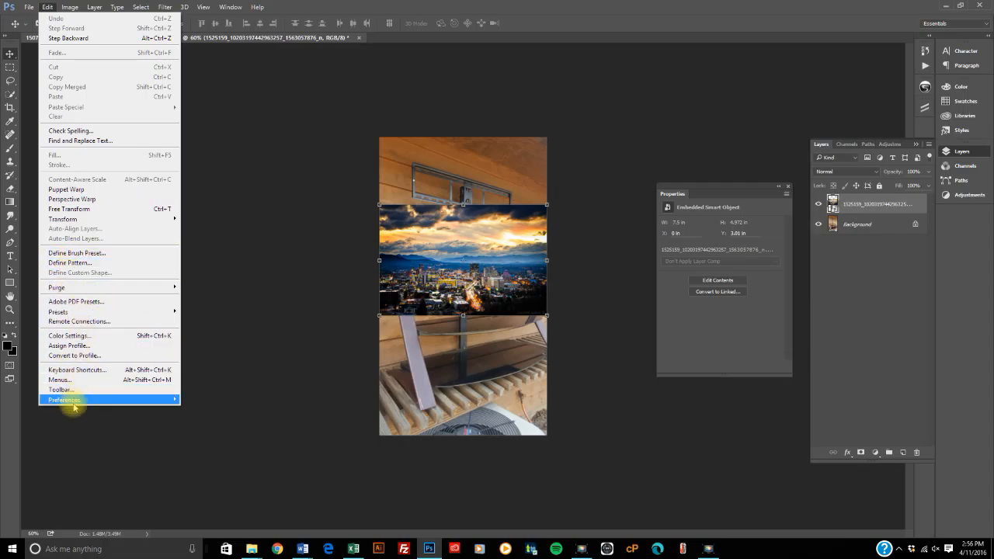
{"action": "mouse_move", "coordinate": [88, 403]}
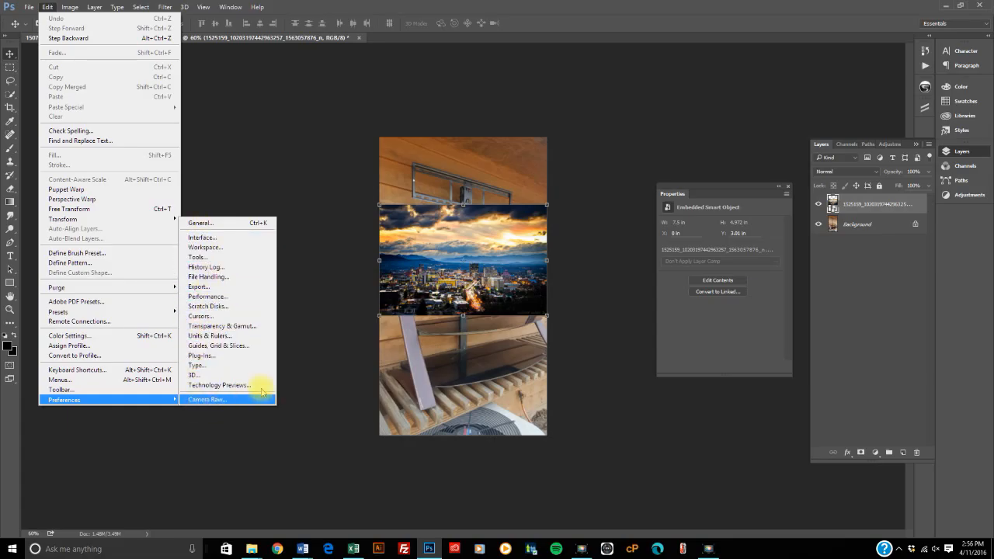
{"action": "left_click", "coordinate": [287, 362]}
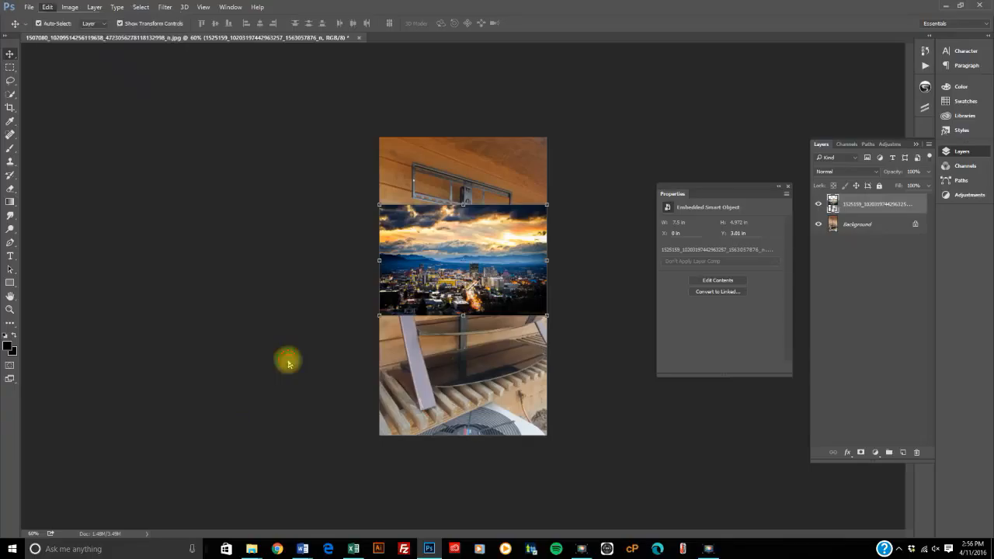
{"action": "left_click", "coordinate": [76, 11]}
{"action": "mouse_move", "coordinate": [89, 21]}
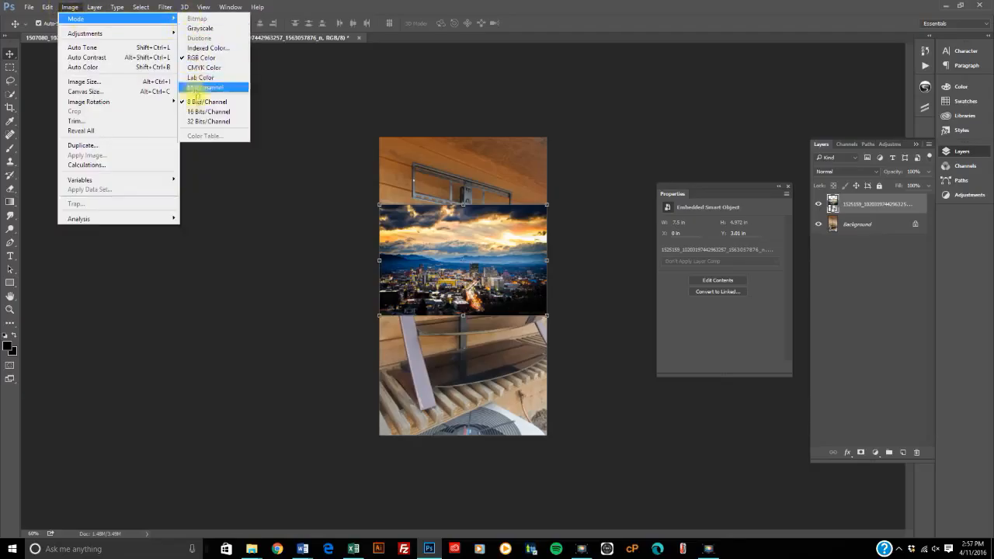
{"action": "mouse_move", "coordinate": [145, 35]}
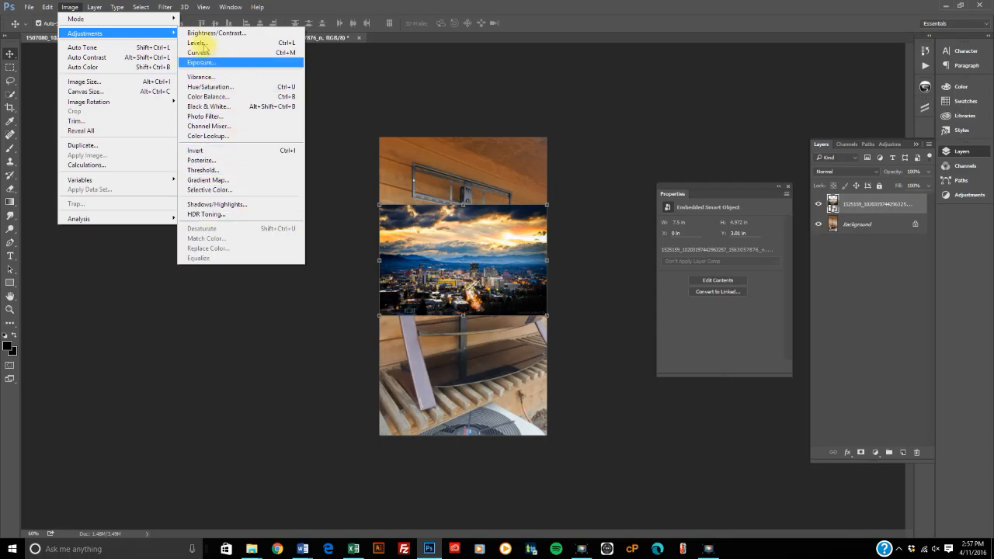
{"action": "left_click", "coordinate": [451, 245]}
Step: Apply a Color Balance adjustment to the skyline image with midtone color levels of +53, -100 and -59
{"action": "left_click", "coordinate": [70, 7]}
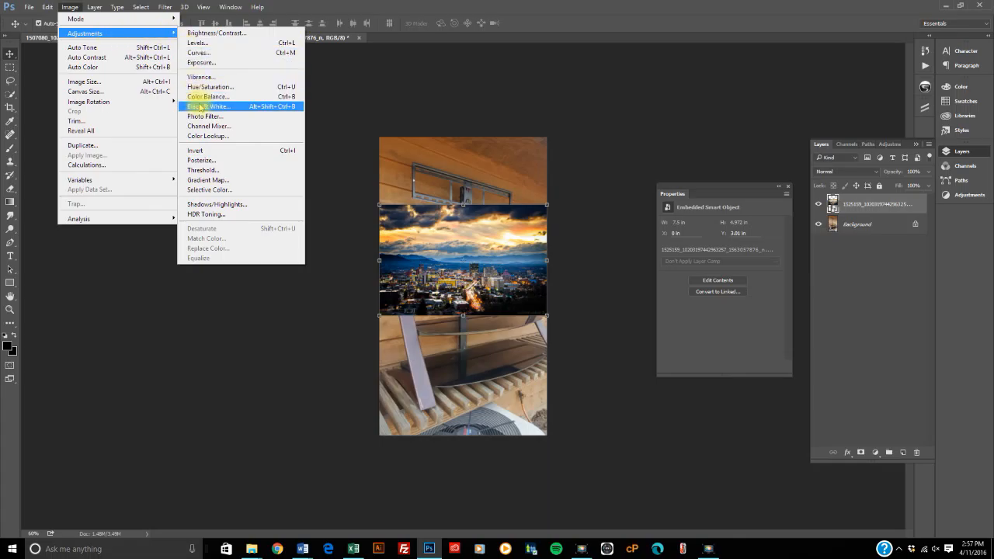
{"action": "left_click", "coordinate": [202, 96]}
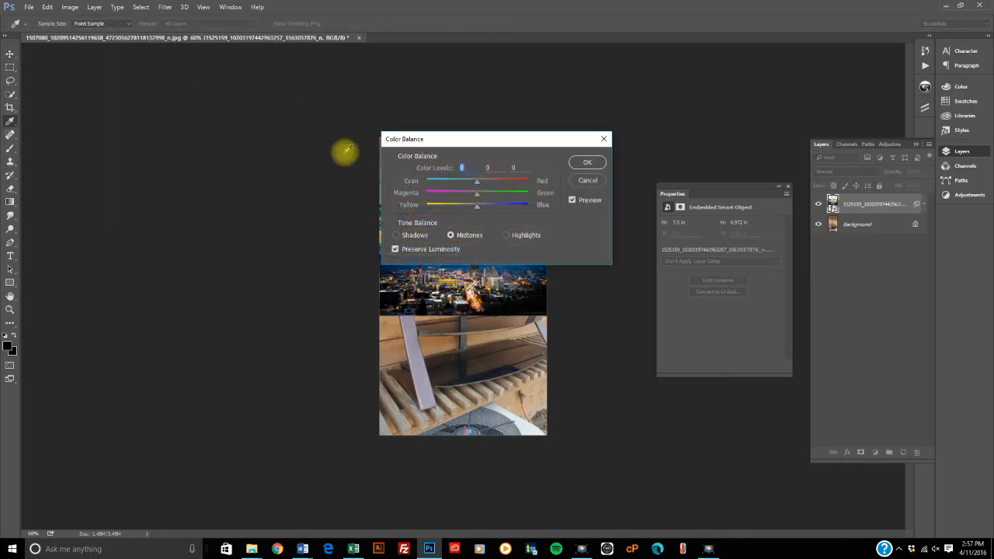
{"action": "left_click_drag", "start_coordinate": [449, 138], "coordinate": [197, 115]}
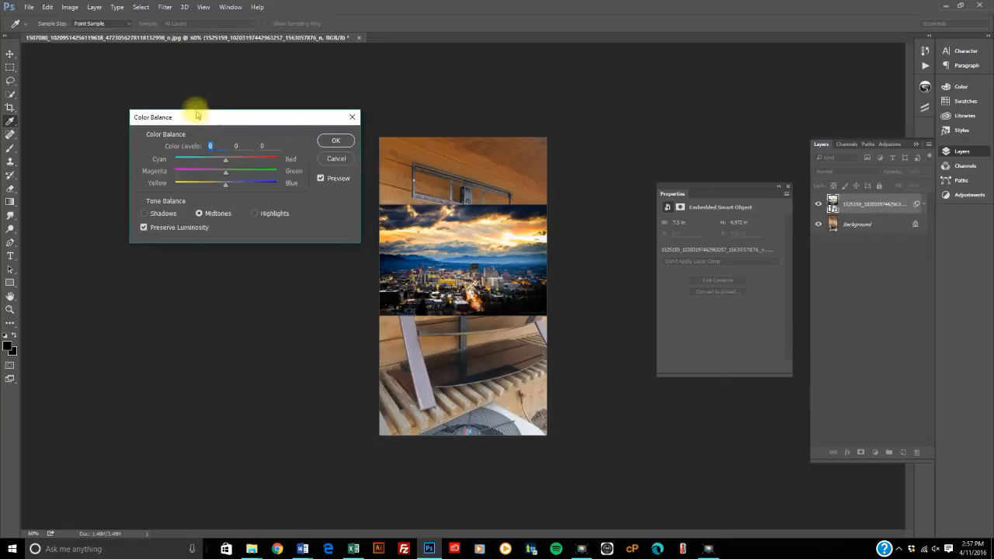
{"action": "left_click_drag", "start_coordinate": [227, 163], "coordinate": [197, 183]}
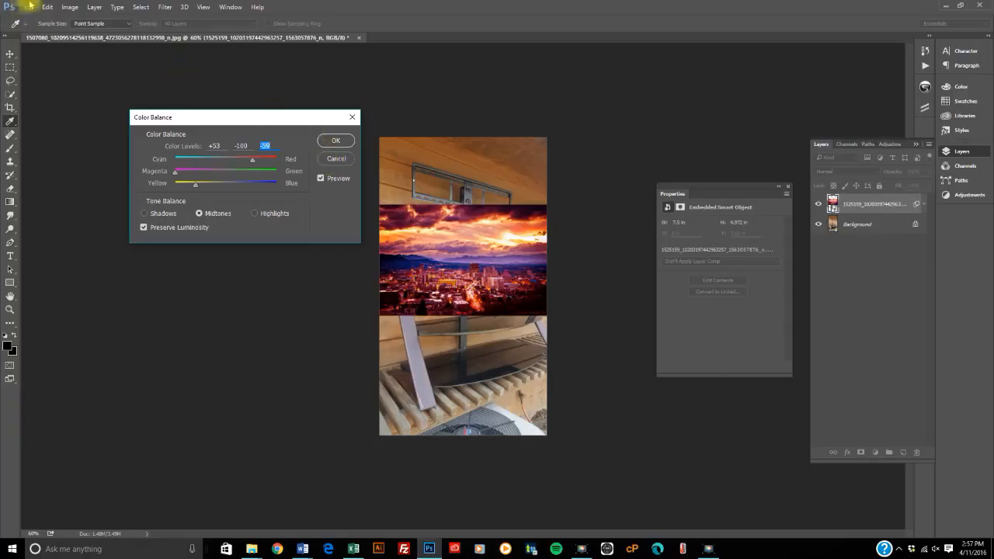
{"action": "left_click", "coordinate": [70, 7]}
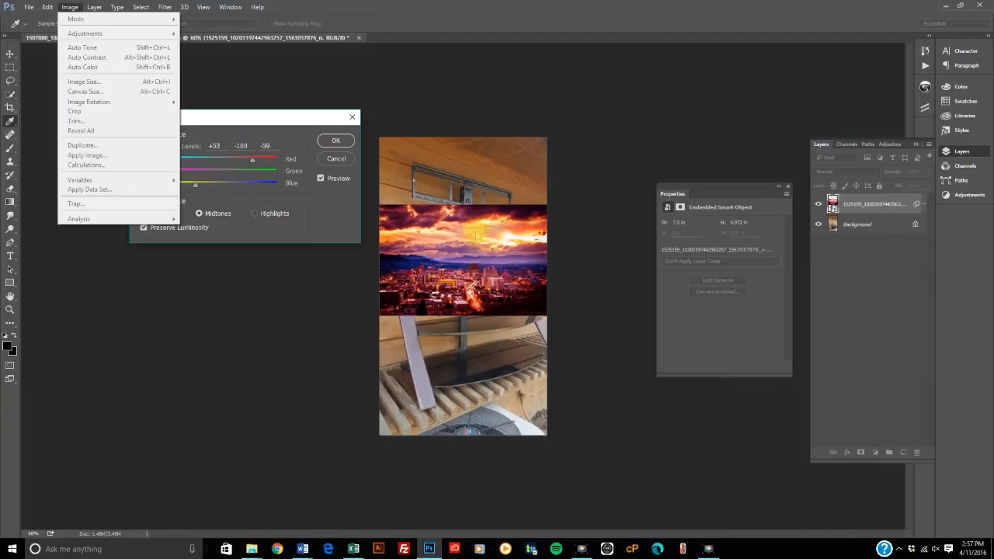
{"action": "left_click", "coordinate": [338, 140]}
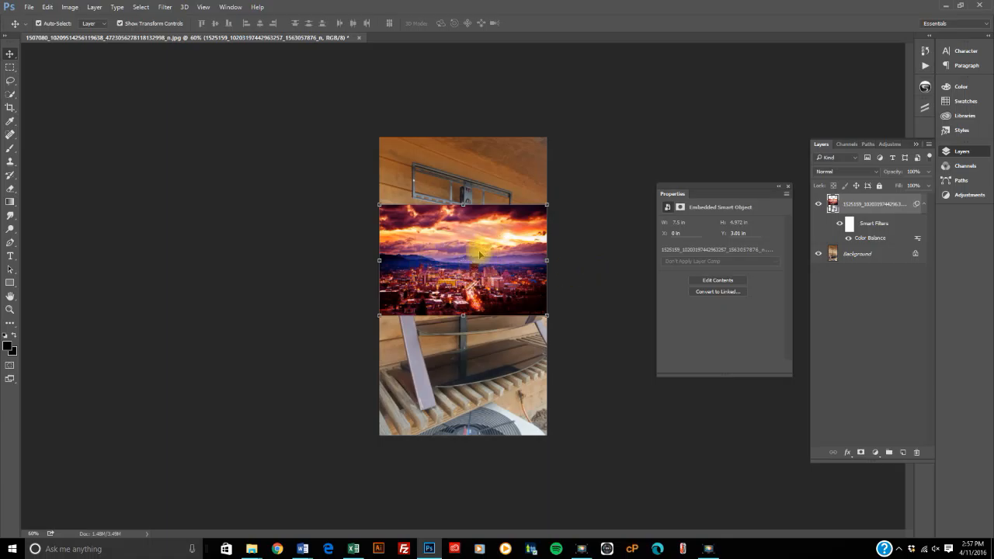
Step: Move the skyline image lower on the canvas, to a Y position of about 4.95 in
{"action": "left_click_drag", "start_coordinate": [483, 261], "coordinate": [482, 305]}
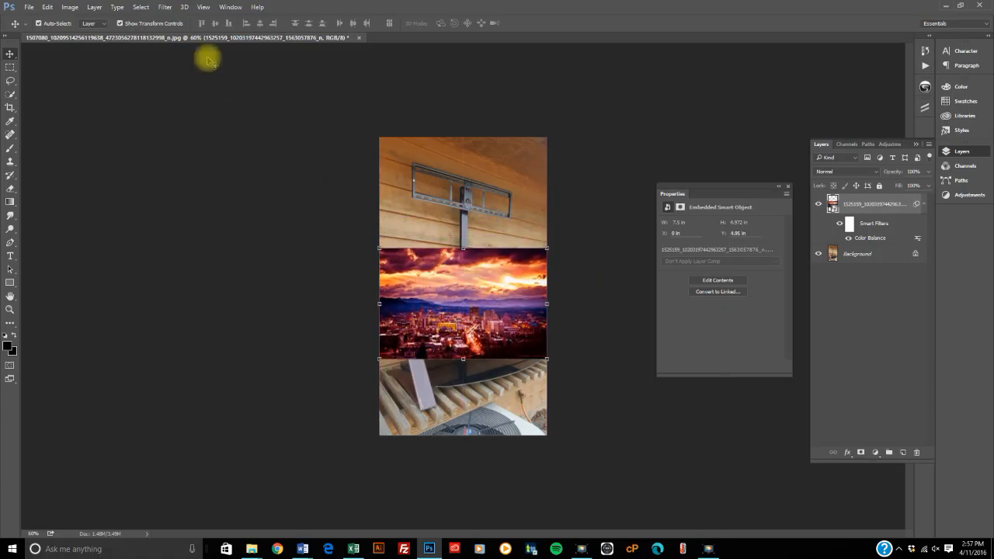
{"action": "left_click", "coordinate": [46, 6]}
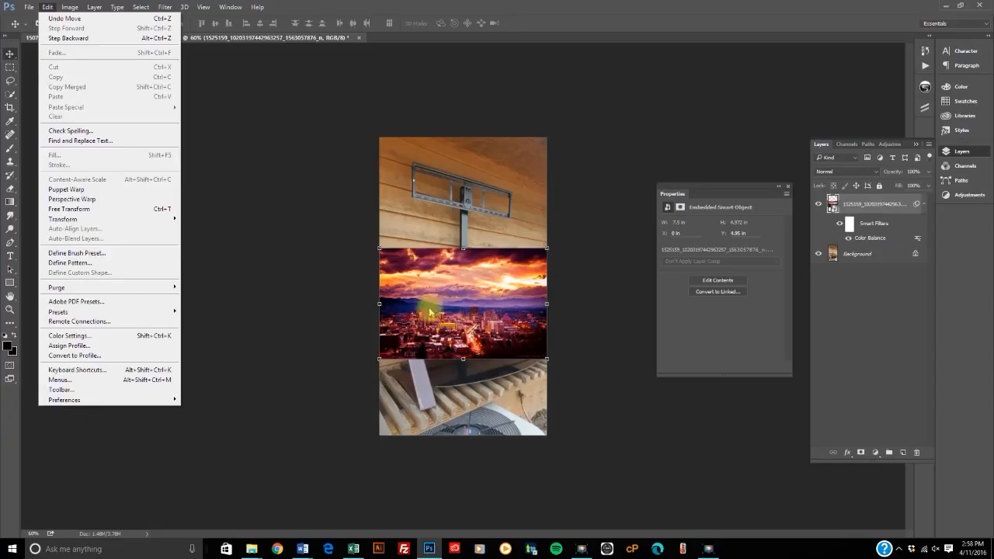
{"action": "left_click", "coordinate": [458, 309]}
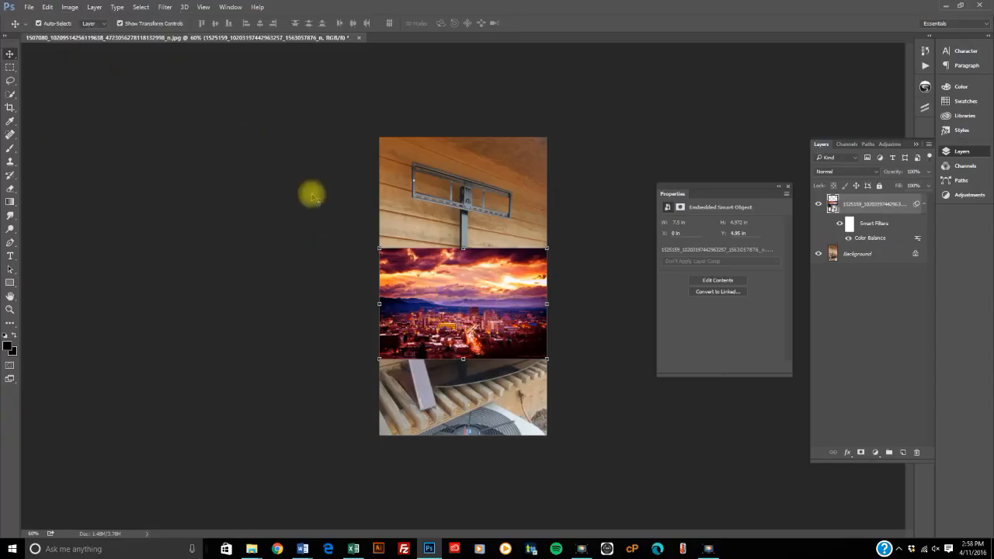
{"action": "left_click", "coordinate": [273, 158]}
Step: Undo the skyline image's move and step back once more to remove its Color Balance adjustment
{"action": "left_click", "coordinate": [48, 7]}
{"action": "left_click", "coordinate": [50, 17]}
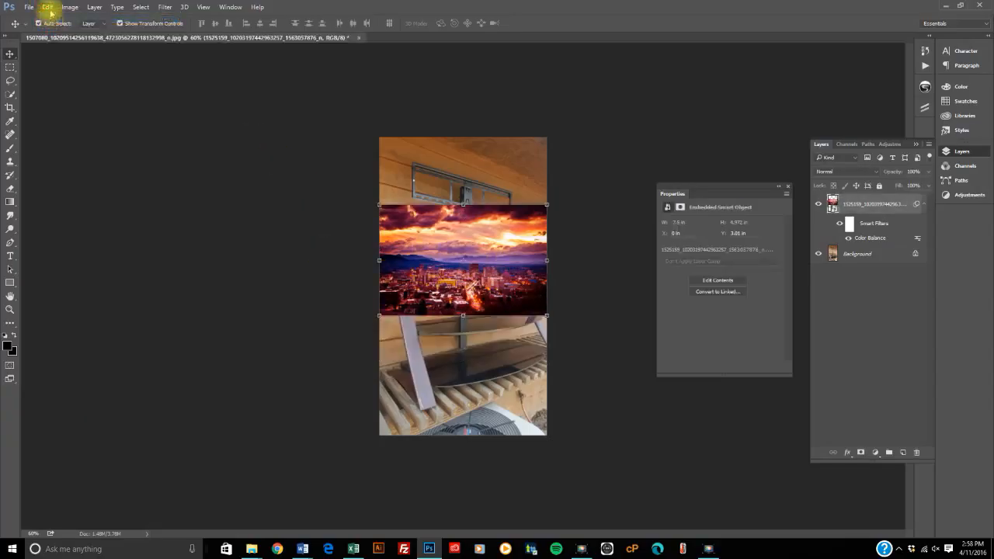
{"action": "left_click", "coordinate": [47, 7]}
{"action": "left_click", "coordinate": [52, 37]}
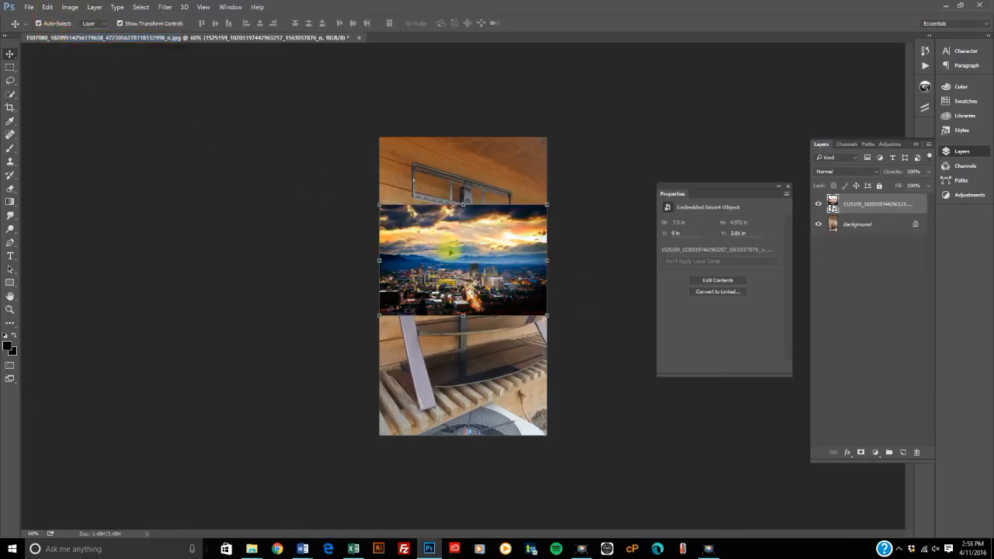
{"action": "left_click", "coordinate": [70, 7]}
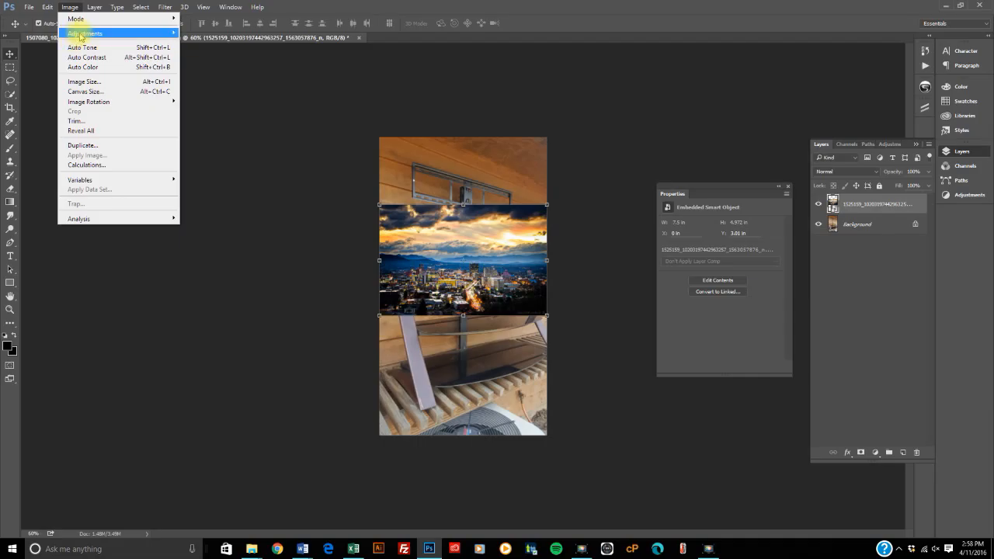
{"action": "mouse_move", "coordinate": [167, 34]}
{"action": "left_click", "coordinate": [588, 188]}
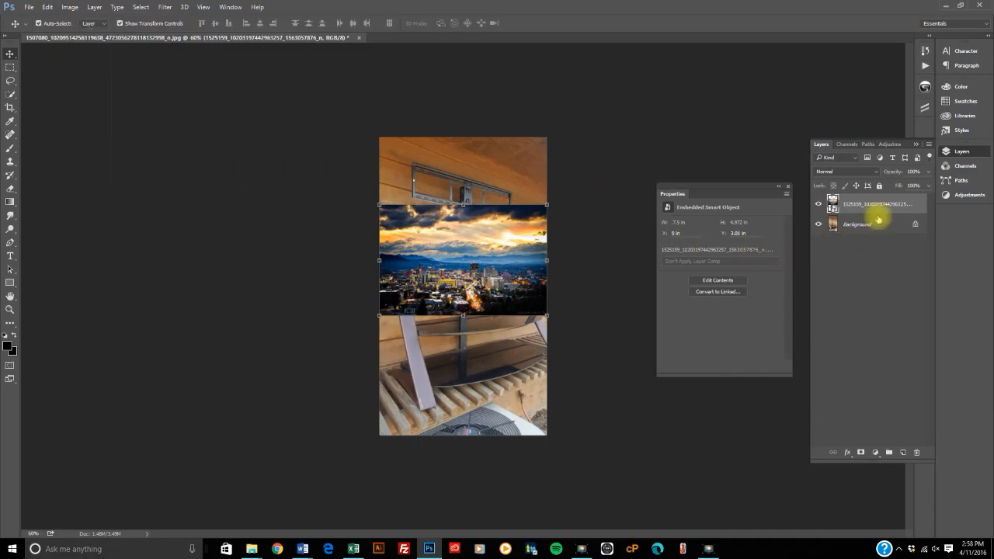
Step: Add a Color Balance adjustment layer above the skyline image and set its Cyan–Red level to about +96
{"action": "left_click", "coordinate": [875, 453]}
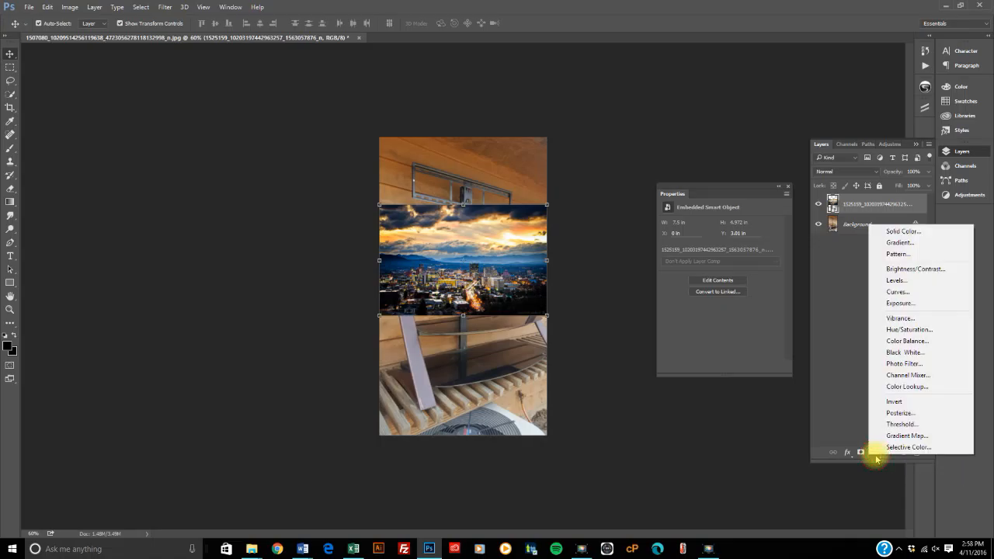
{"action": "left_click", "coordinate": [906, 341]}
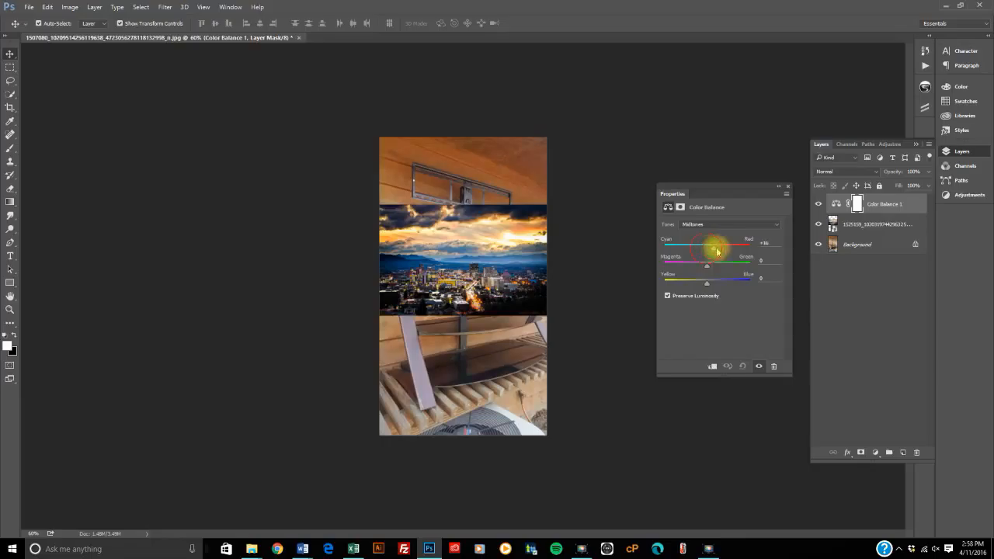
{"action": "left_click_drag", "start_coordinate": [717, 250], "coordinate": [752, 250]}
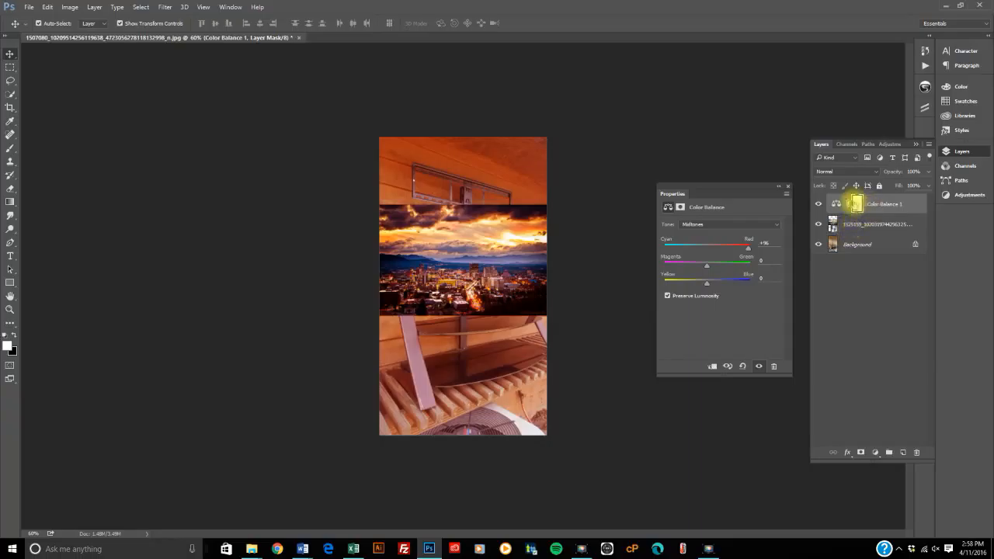
Step: Move the adjustment layer's mask onto the skyline layer, and set the Color Balance to Cyan–Red +95 and Magenta–Green -24
{"action": "left_click_drag", "start_coordinate": [856, 203], "coordinate": [854, 226]}
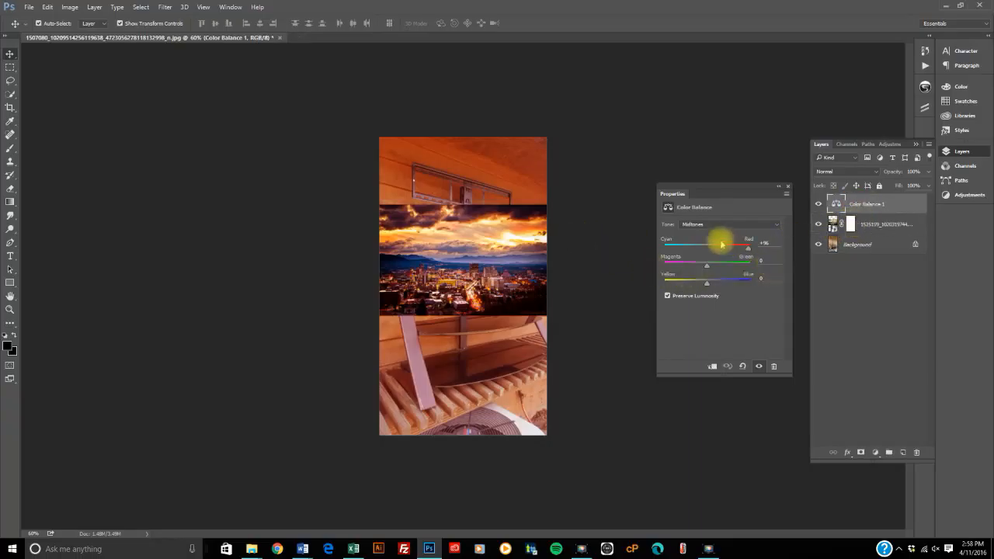
{"action": "left_click_drag", "start_coordinate": [748, 248], "coordinate": [716, 249]}
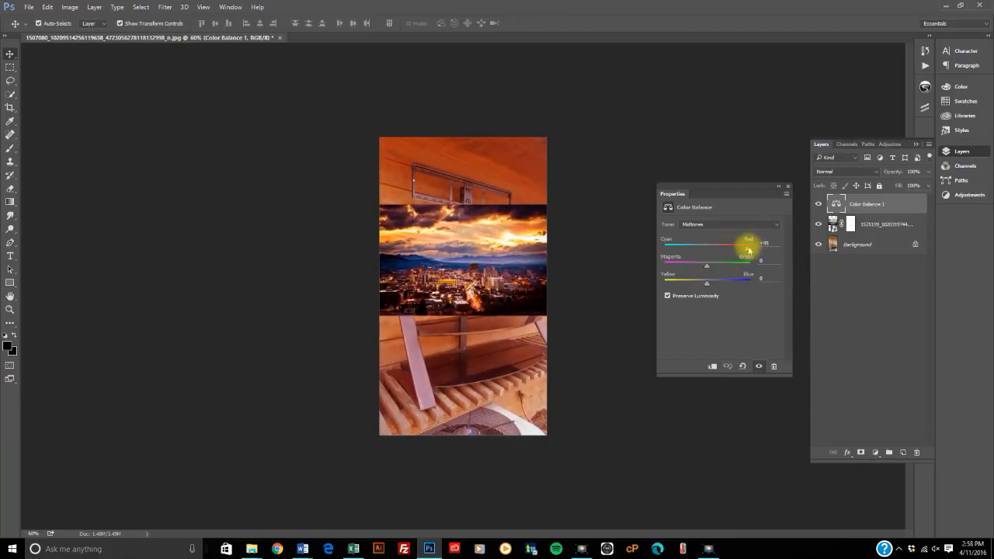
{"action": "mouse_move", "coordinate": [707, 268]}
{"action": "left_mouse_down"}
{"action": "mouse_move", "coordinate": [728, 262]}
{"action": "mouse_move", "coordinate": [697, 272]}
{"action": "left_mouse_up"}
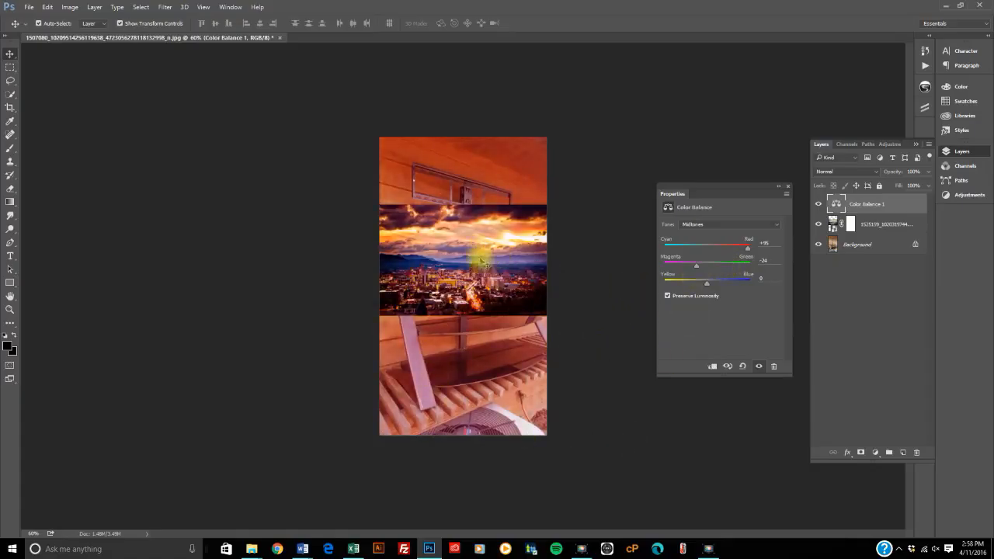
Step: Hide the skyline layer and shift the adjustment layer's Magenta–Green level to about -61
{"action": "left_click", "coordinate": [818, 225]}
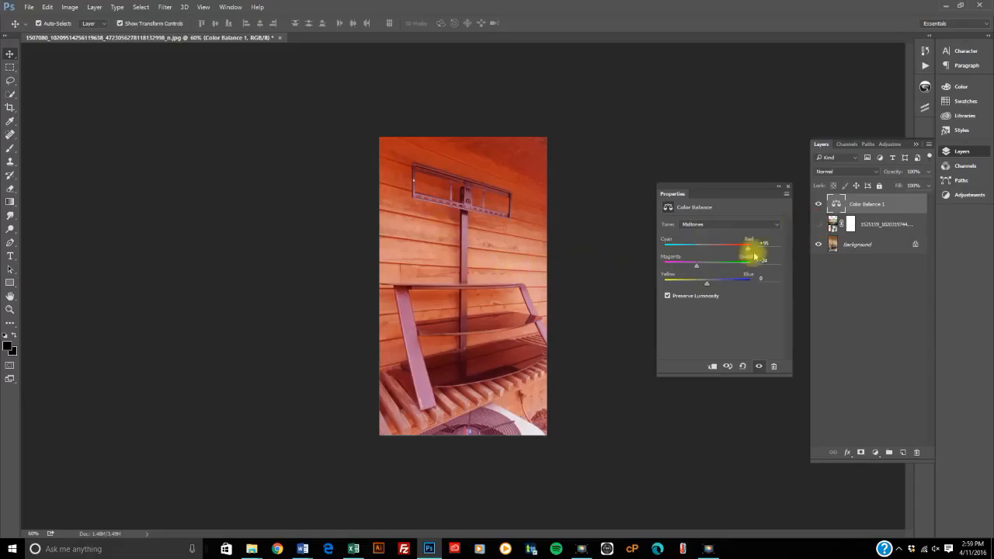
{"action": "mouse_move", "coordinate": [696, 268]}
{"action": "left_mouse_down"}
{"action": "mouse_move", "coordinate": [727, 266]}
{"action": "mouse_move", "coordinate": [676, 269]}
{"action": "left_mouse_up"}
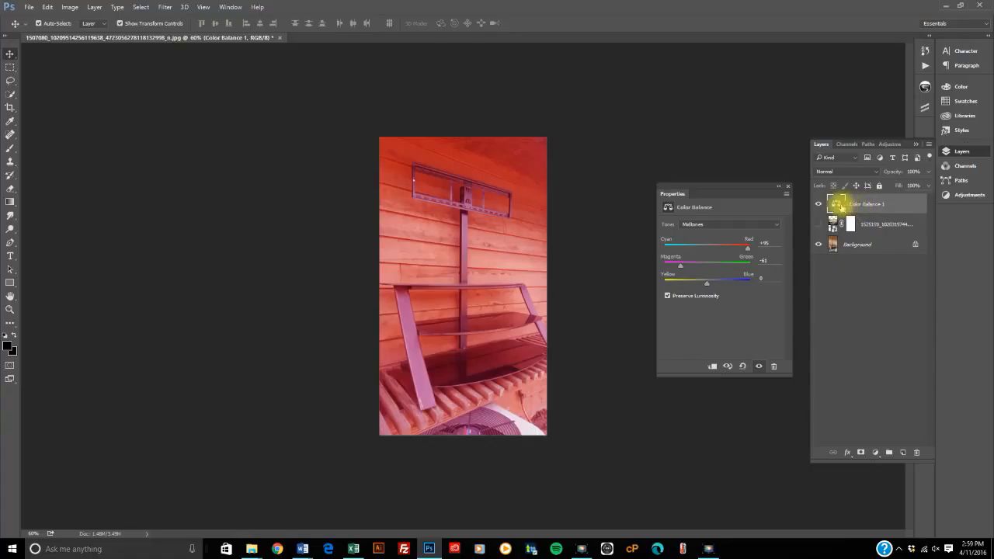
Step: Delete the Color Balance adjustment layer
{"action": "left_click_drag", "start_coordinate": [841, 206], "coordinate": [918, 450]}
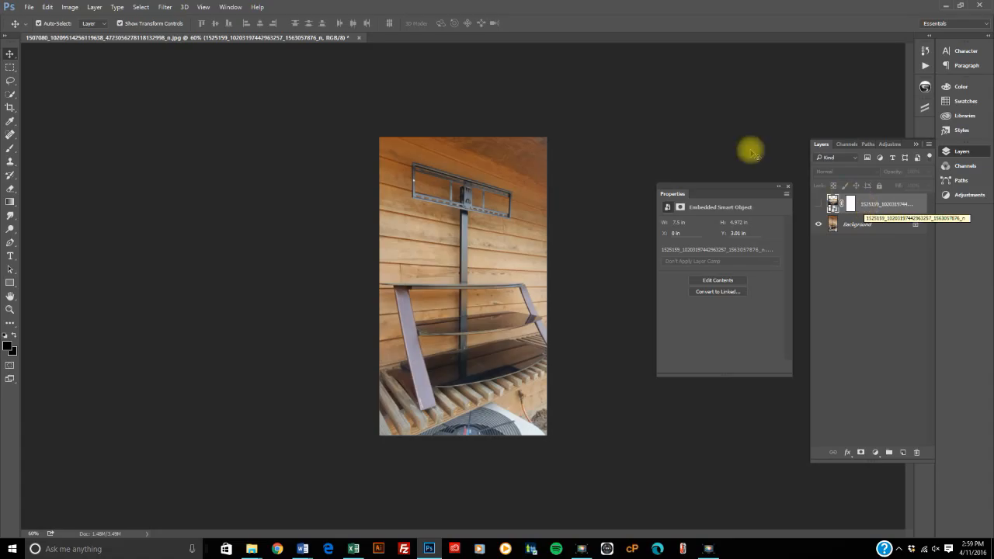
Step: Preview a Black & White adjustment with the Default preset on the Background layer, and cancel it
{"action": "left_click", "coordinate": [70, 8]}
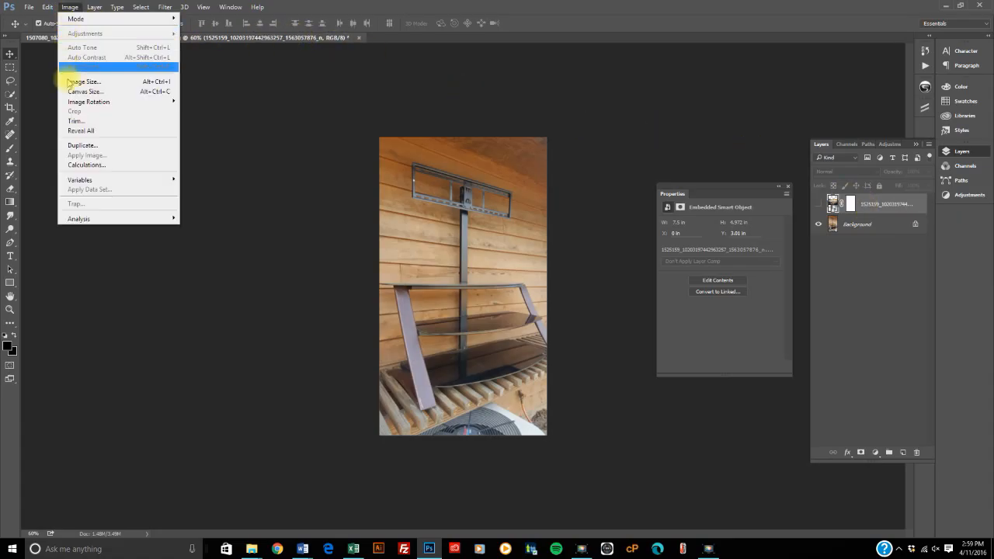
{"action": "left_click", "coordinate": [459, 175]}
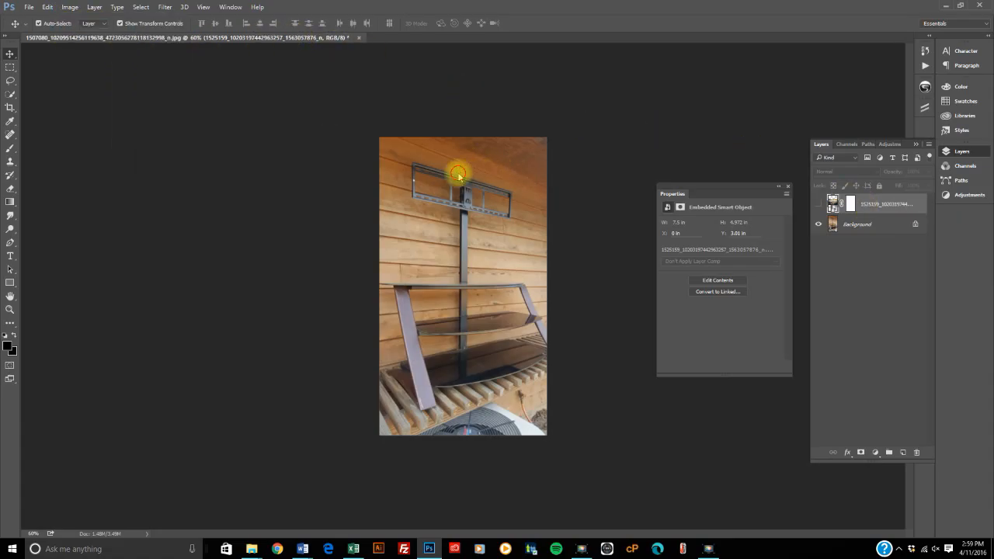
{"action": "left_click", "coordinate": [833, 222]}
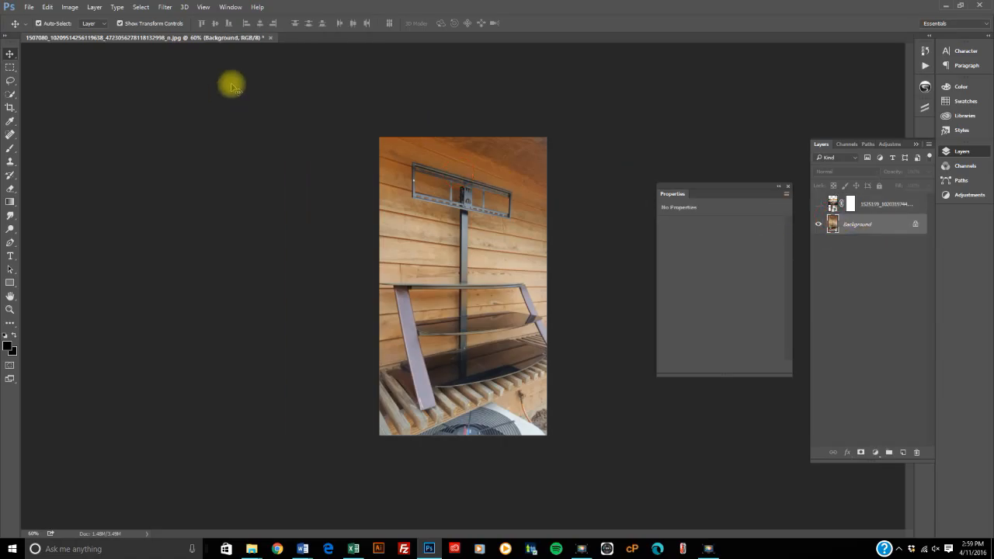
{"action": "left_click", "coordinate": [70, 8]}
{"action": "mouse_move", "coordinate": [86, 34]}
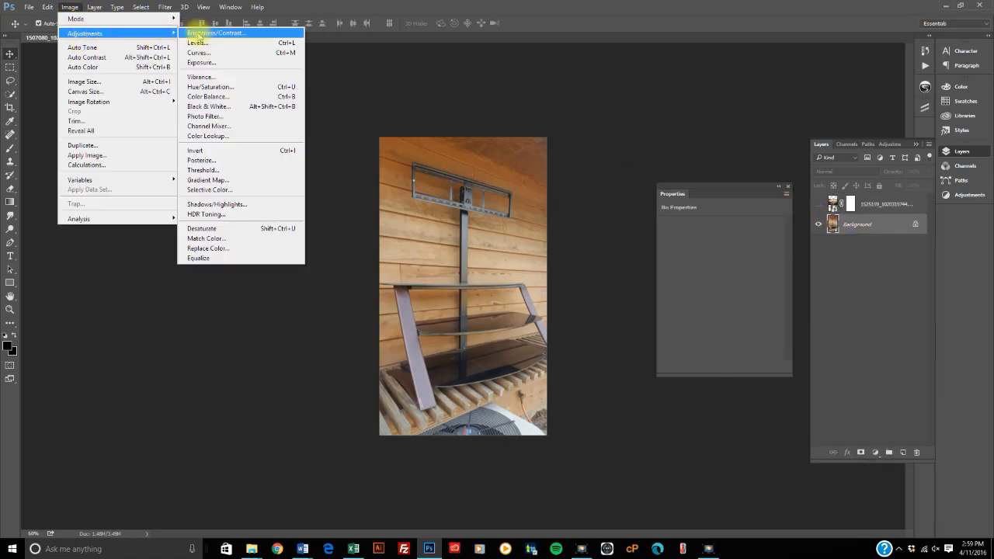
{"action": "left_click", "coordinate": [218, 110]}
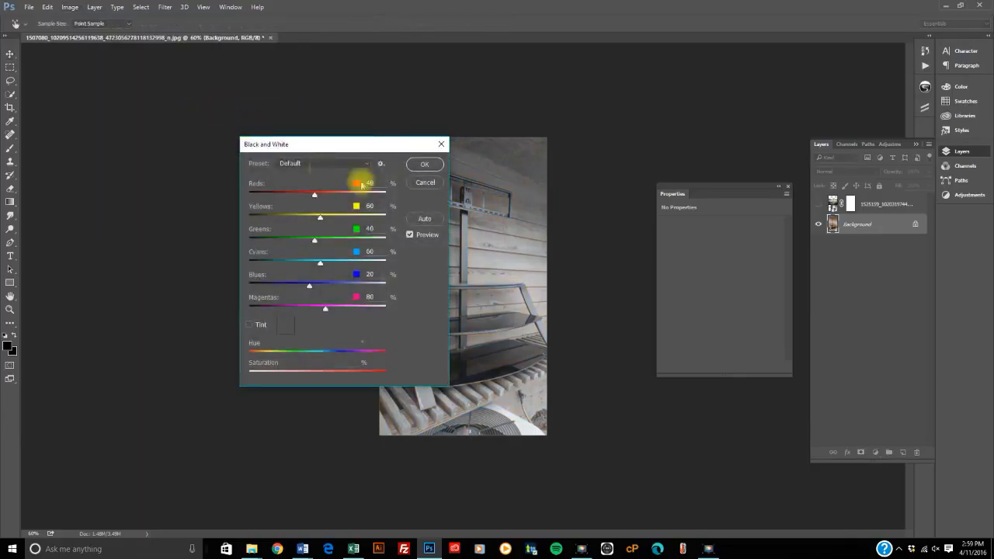
{"action": "left_click_drag", "start_coordinate": [396, 151], "coordinate": [355, 157]}
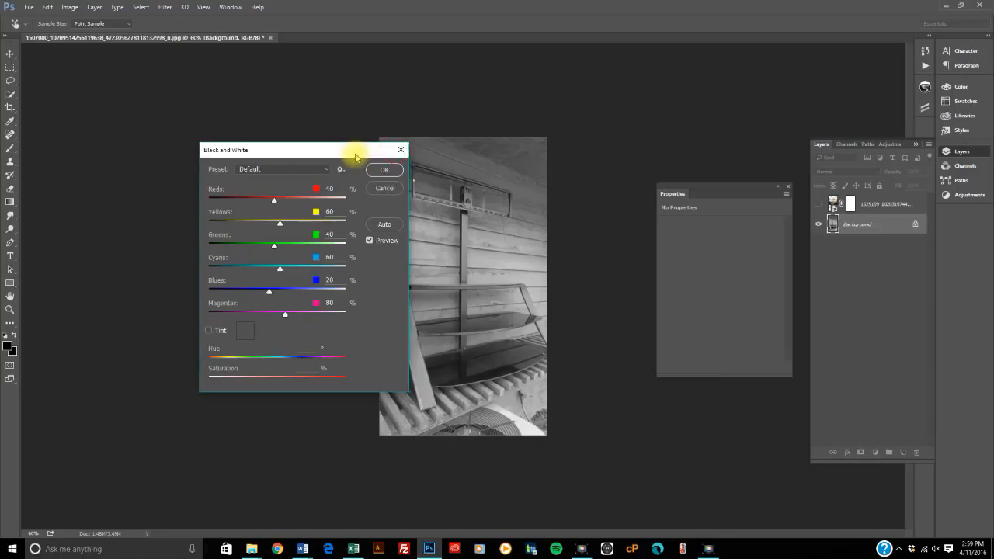
{"action": "left_click", "coordinate": [385, 189]}
Step: Undo the deletion of the Color Balance layer and step back past its last Magenta–Green change
{"action": "left_click", "coordinate": [71, 8]}
{"action": "left_click", "coordinate": [60, 8]}
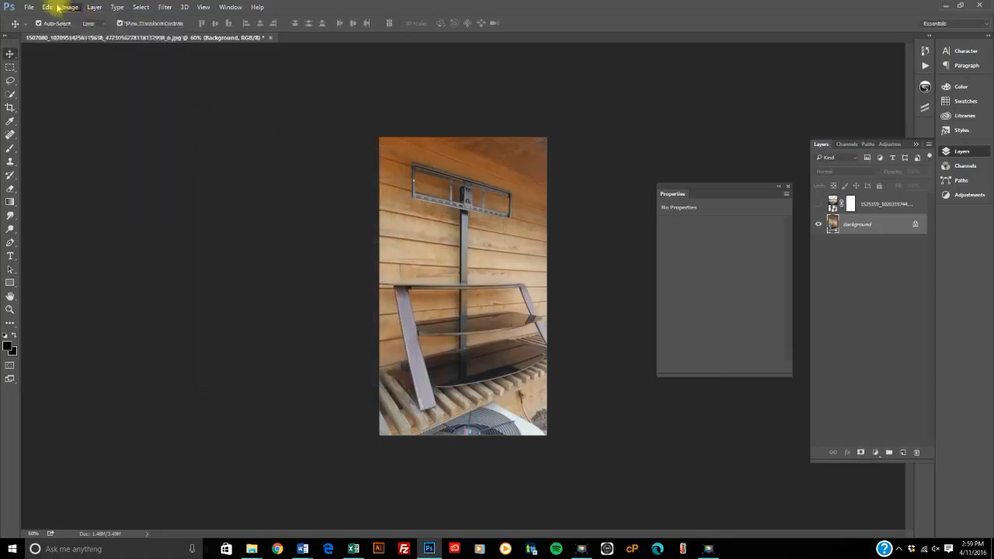
{"action": "left_click", "coordinate": [48, 7]}
{"action": "left_click", "coordinate": [55, 17]}
{"action": "left_click", "coordinate": [45, 7]}
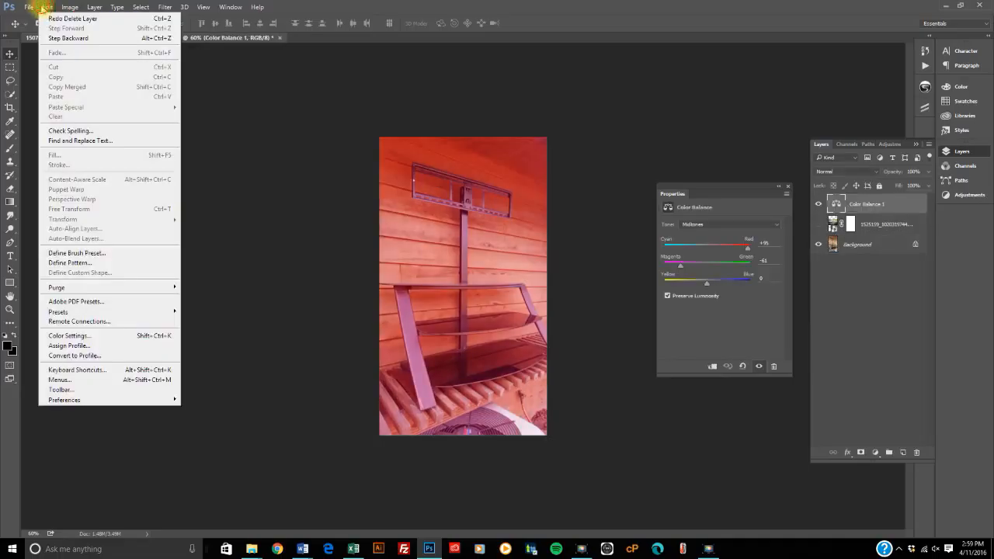
{"action": "left_click", "coordinate": [62, 38]}
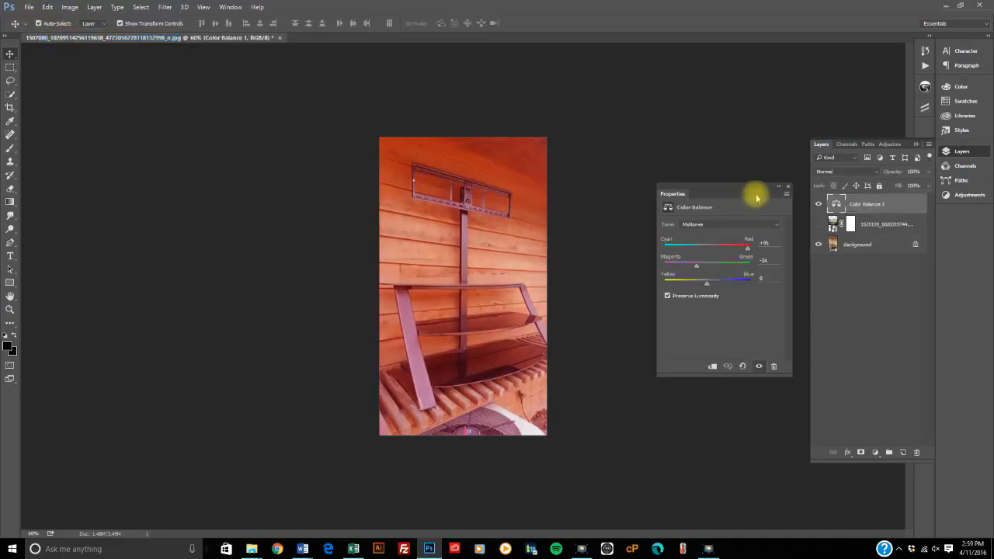
Step: Delete the restored Color Balance adjustment layer
{"action": "left_click_drag", "start_coordinate": [863, 205], "coordinate": [918, 454]}
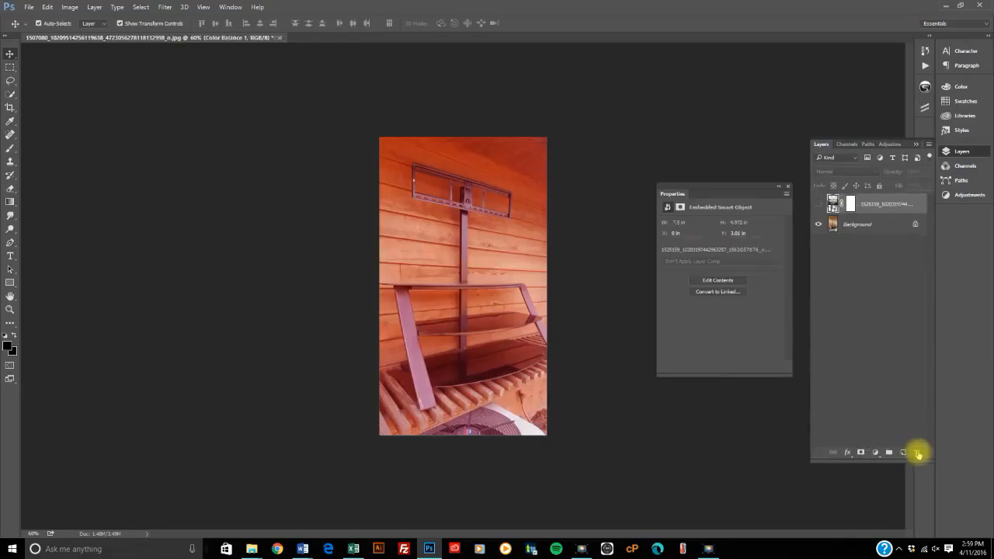
{"action": "left_click", "coordinate": [487, 213]}
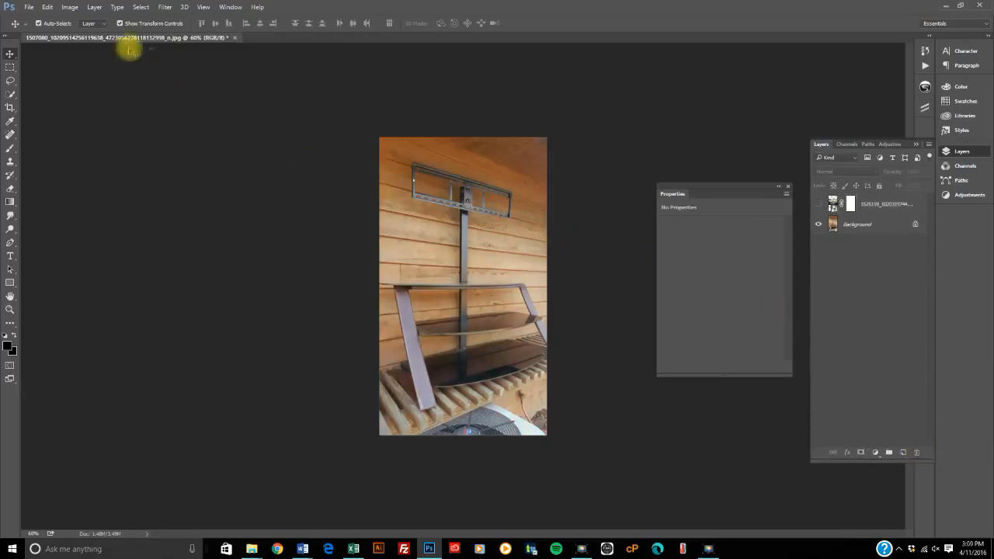
{"action": "left_click", "coordinate": [70, 7]}
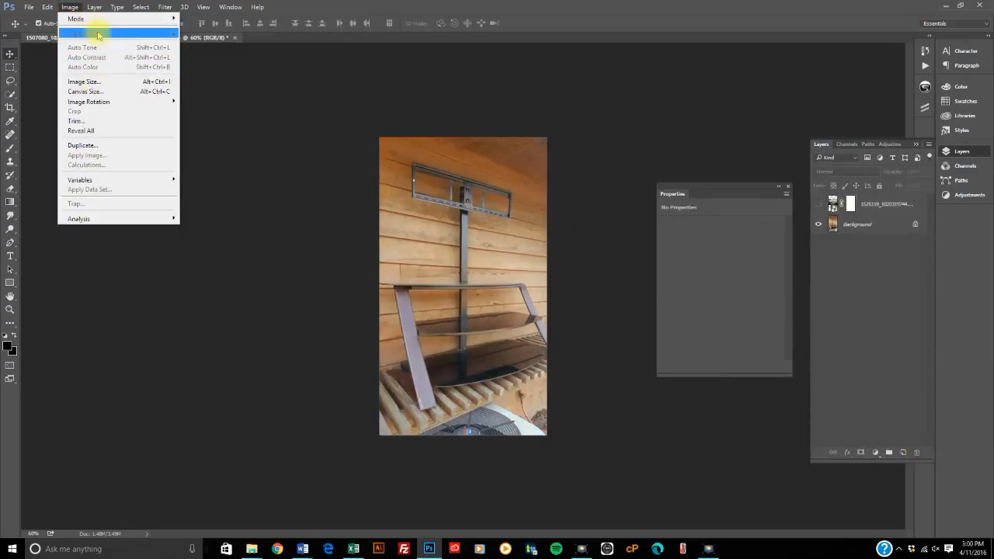
{"action": "left_click", "coordinate": [407, 174]}
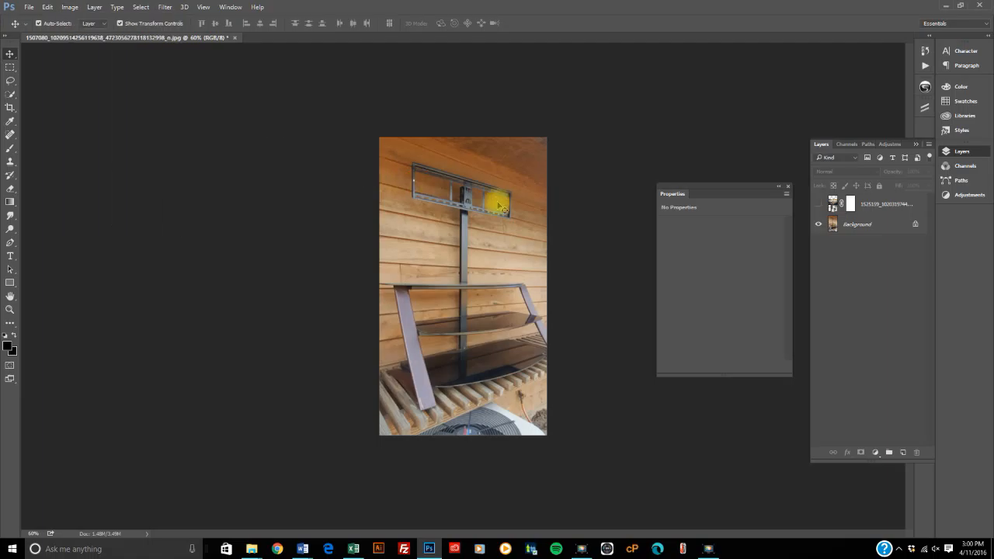
{"action": "left_click", "coordinate": [864, 226]}
{"action": "left_click", "coordinate": [459, 227]}
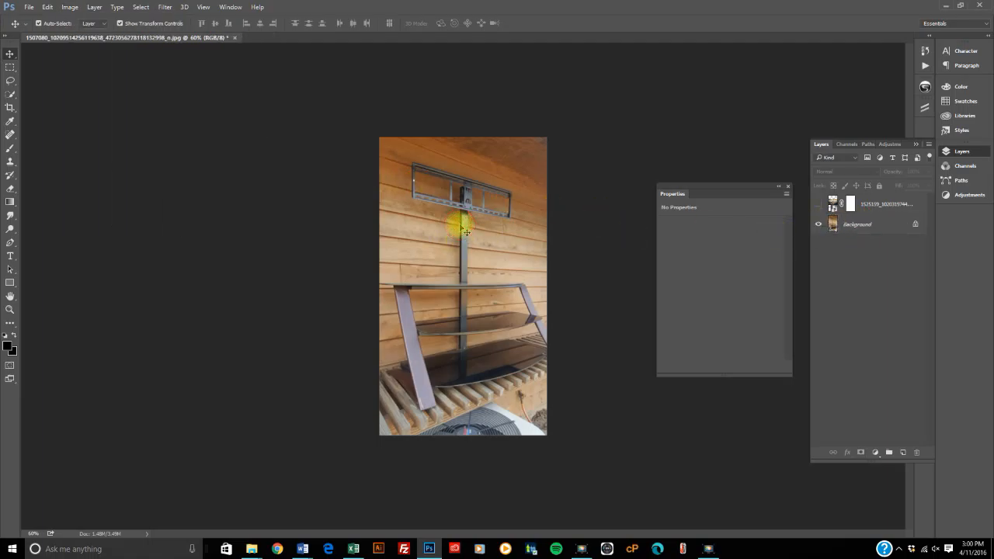
{"action": "left_click", "coordinate": [71, 7]}
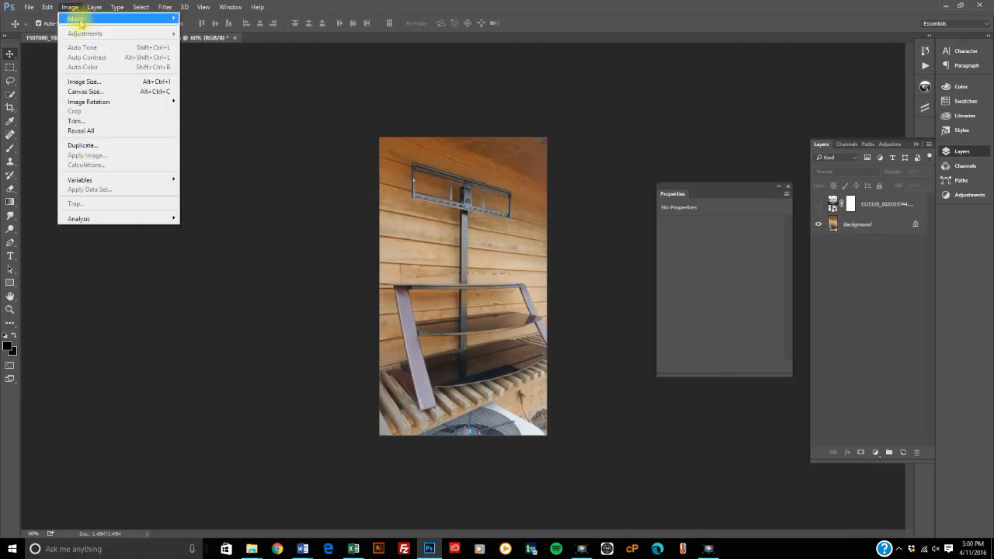
{"action": "left_click", "coordinate": [472, 235]}
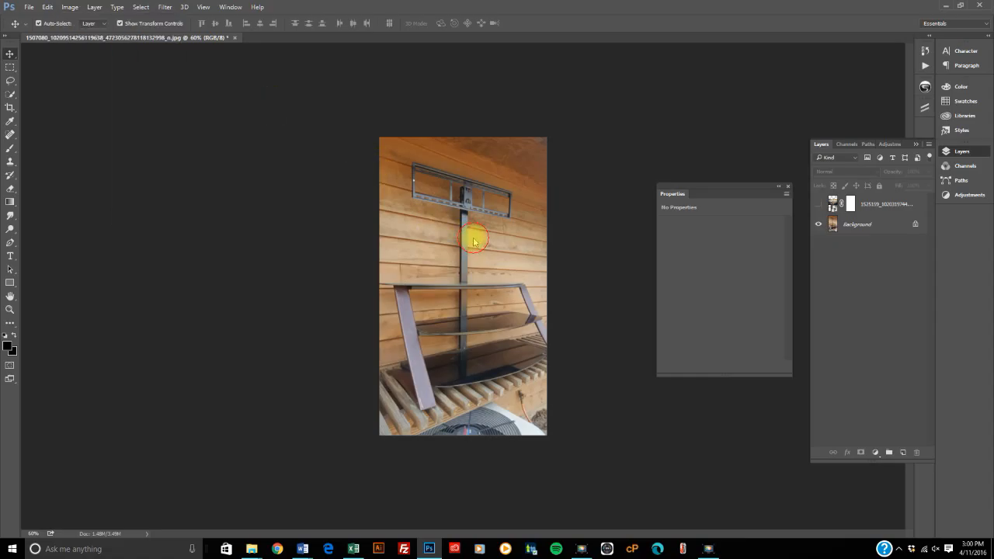
Step: Try a Levels adjustment on the Background layer, lowering the white input level to 222 and raising the black input level
{"action": "left_click", "coordinate": [868, 226]}
{"action": "left_click", "coordinate": [71, 8]}
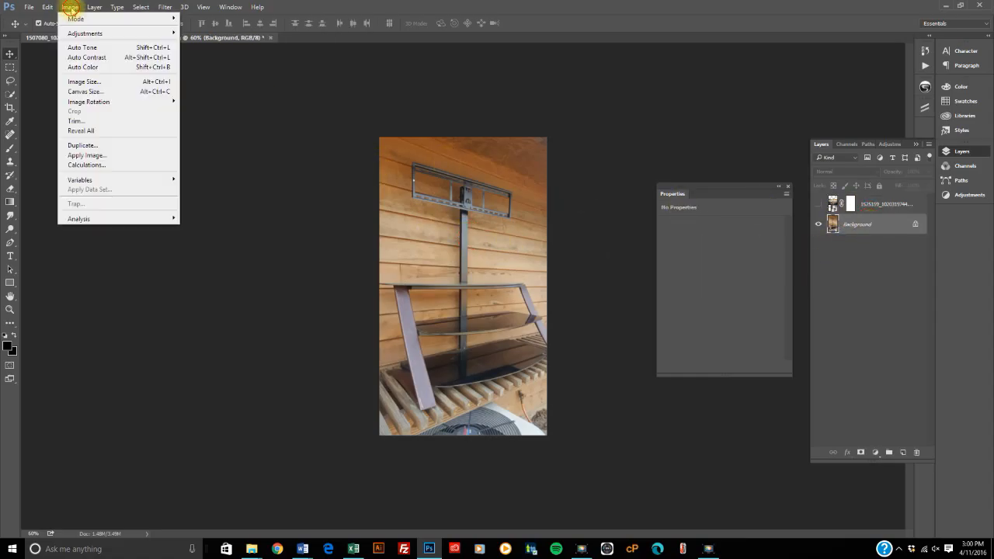
{"action": "mouse_move", "coordinate": [77, 33]}
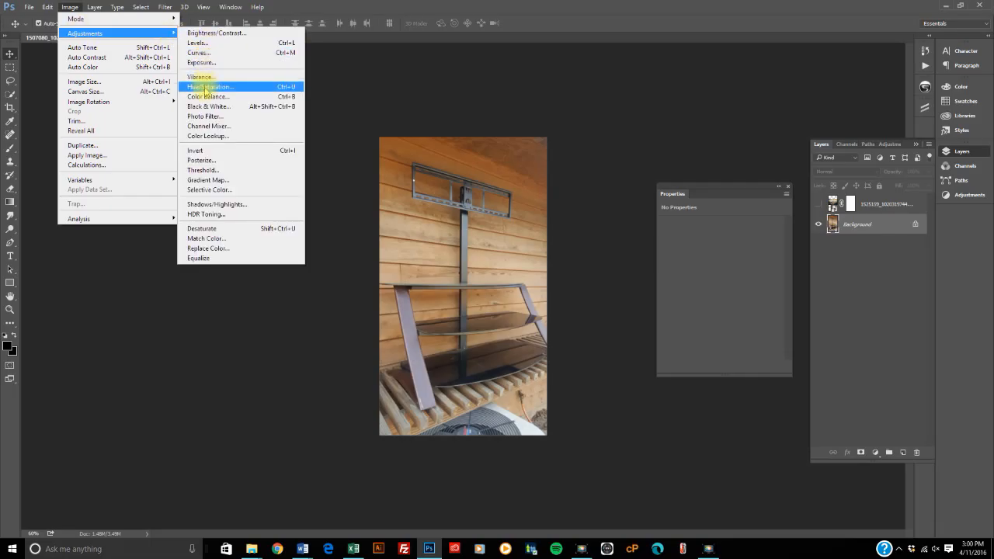
{"action": "left_click", "coordinate": [200, 46]}
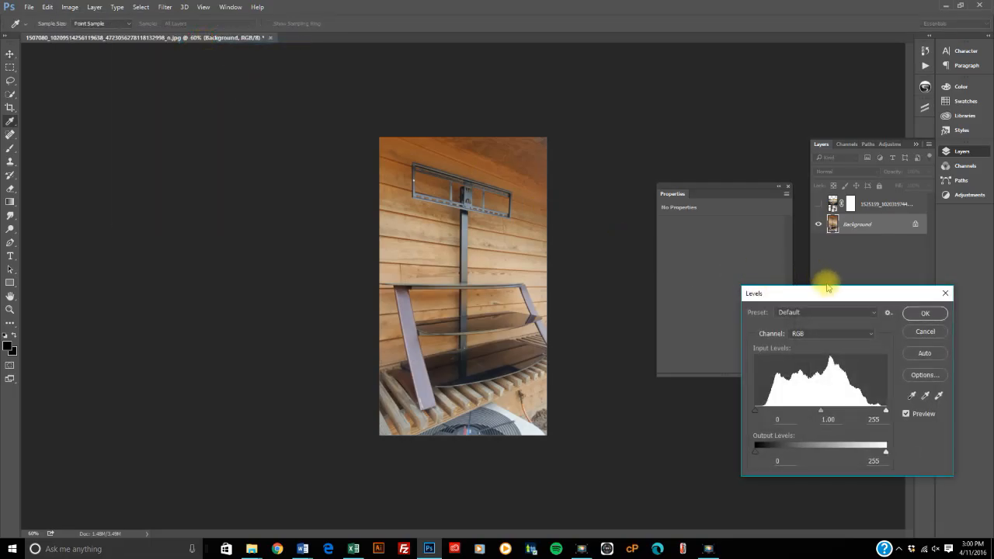
{"action": "left_click_drag", "start_coordinate": [829, 294], "coordinate": [215, 114]}
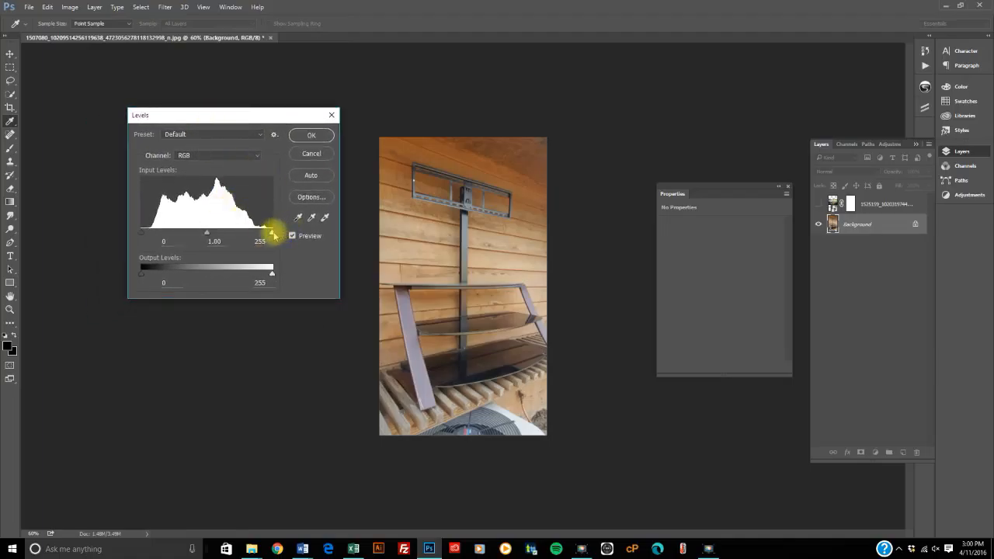
{"action": "left_click_drag", "start_coordinate": [270, 235], "coordinate": [254, 235]}
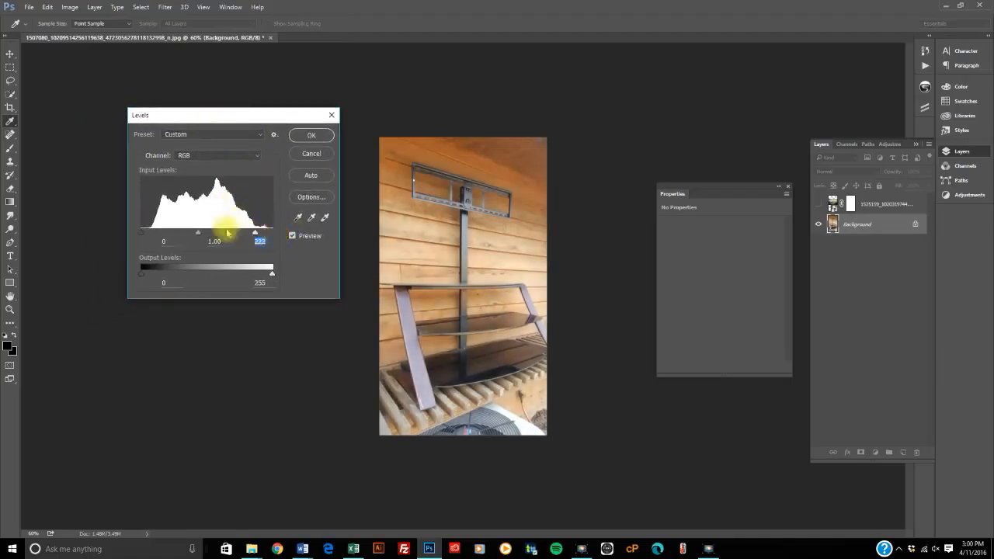
{"action": "left_click_drag", "start_coordinate": [145, 236], "coordinate": [171, 237]}
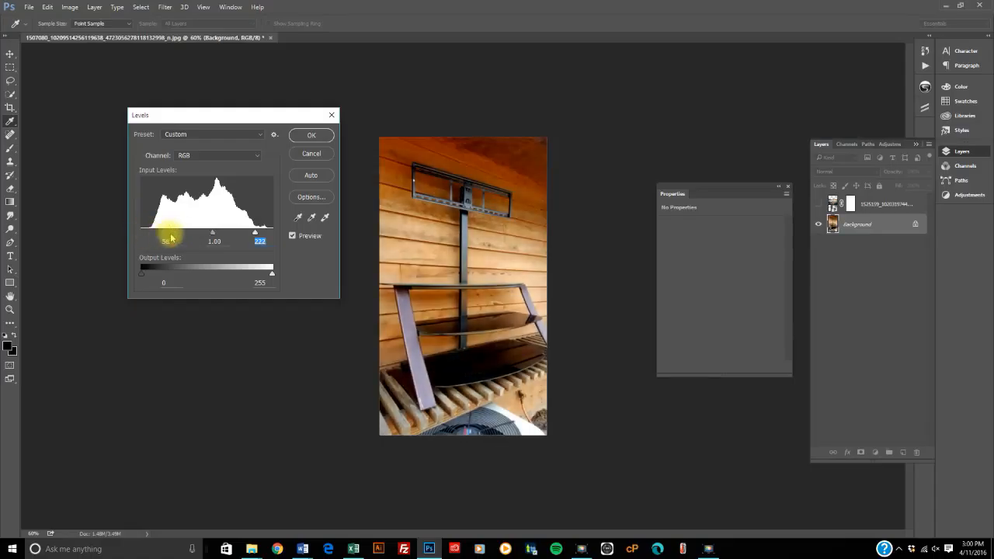
{"action": "left_click", "coordinate": [311, 137]}
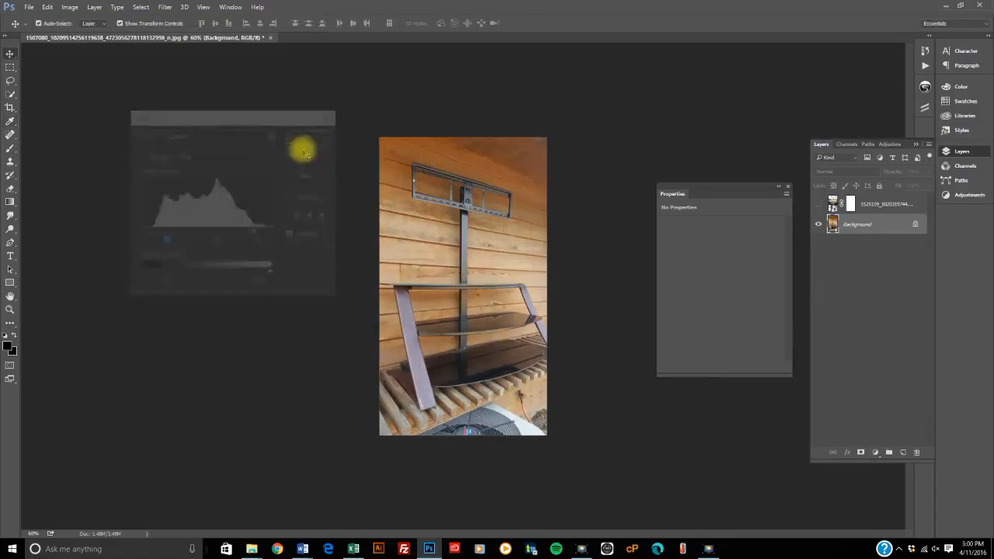
{"action": "left_click", "coordinate": [70, 7]}
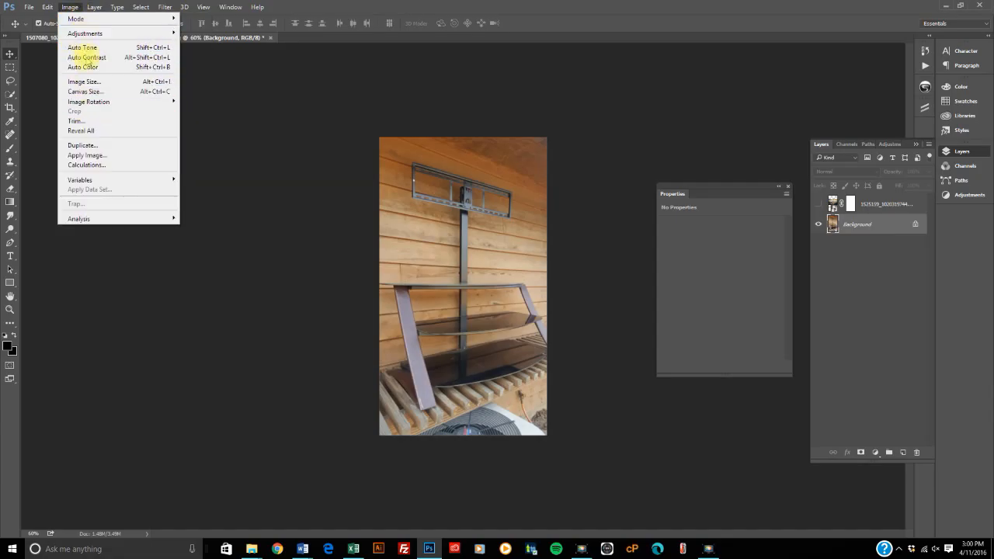
{"action": "mouse_move", "coordinate": [91, 6]}
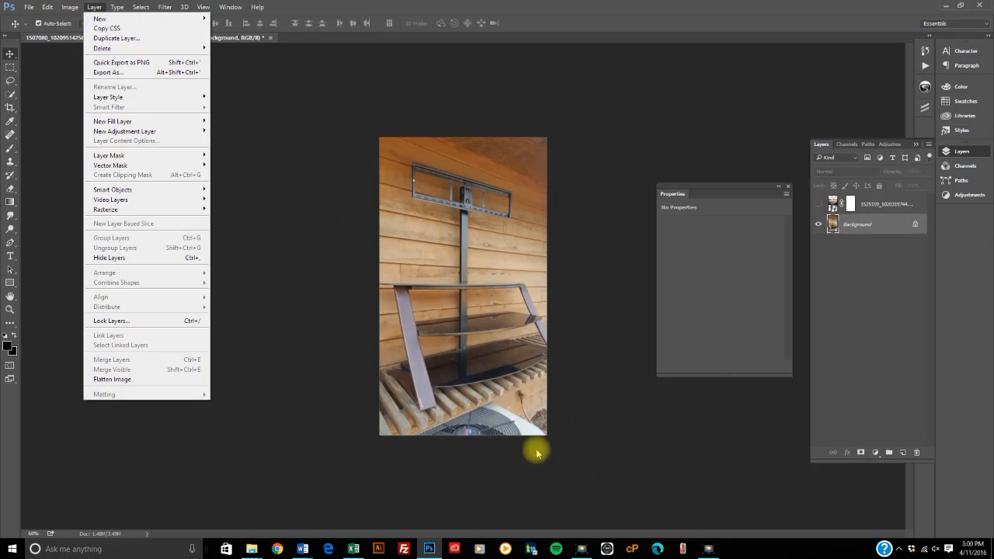
{"action": "left_click", "coordinate": [710, 550]}
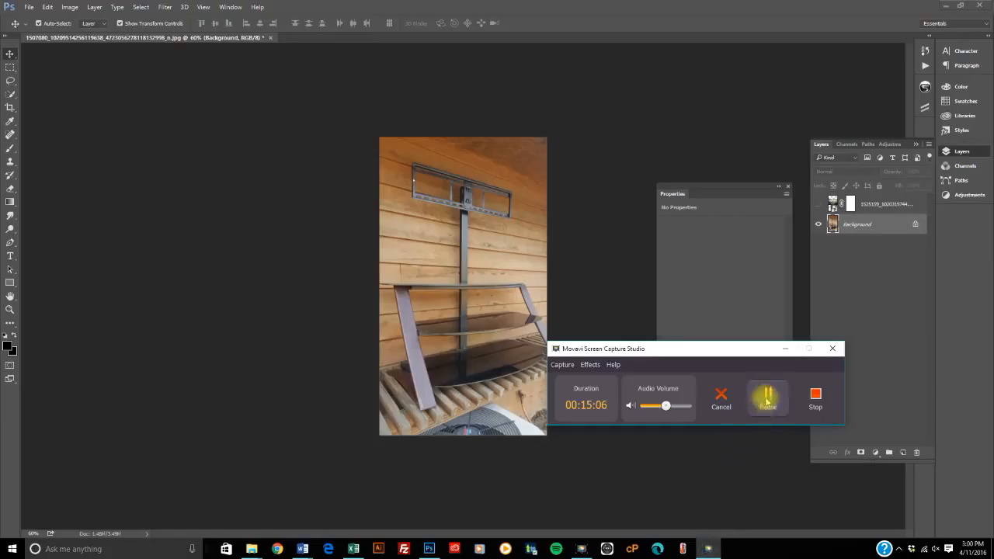